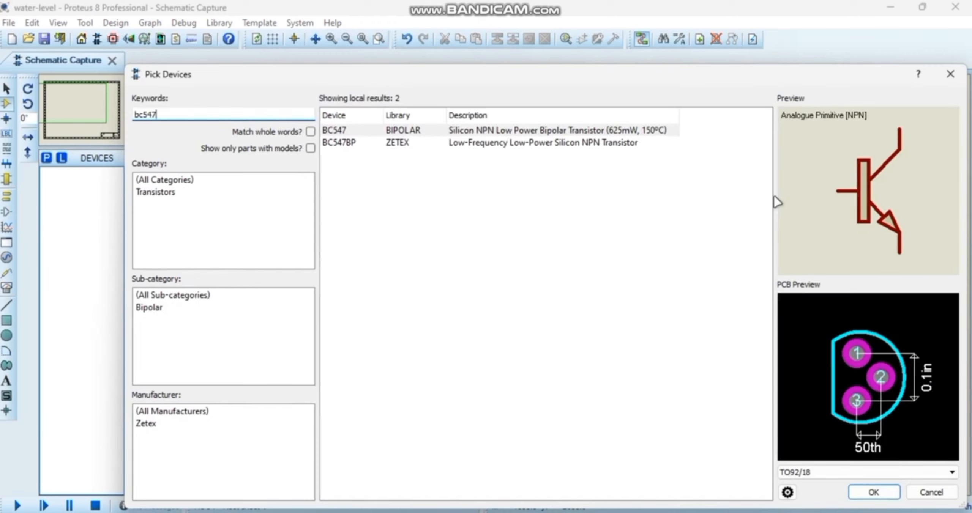
Step: Add the BC547 transistor from the BIPOLAR library and place five of them in an evenly spaced vertical column
key("Return")
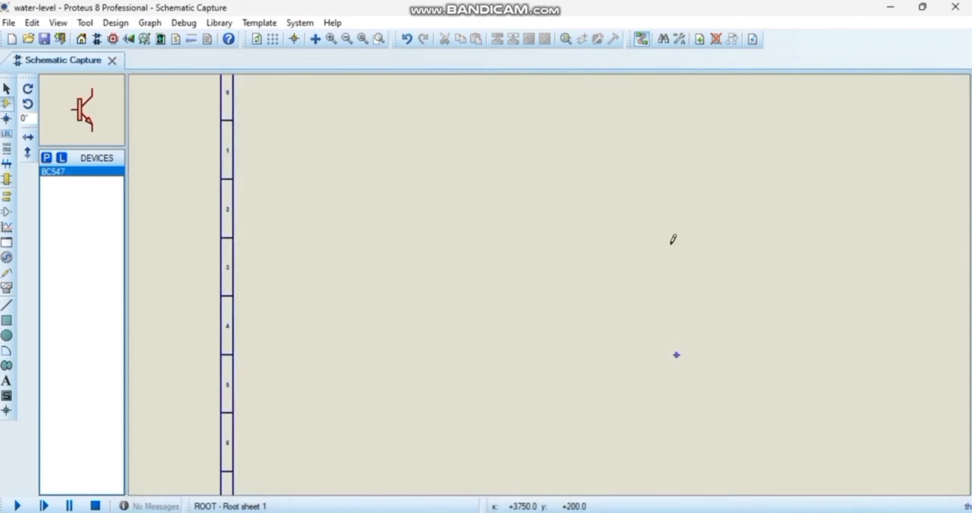
left_click(543, 127)
left_click(560, 130)
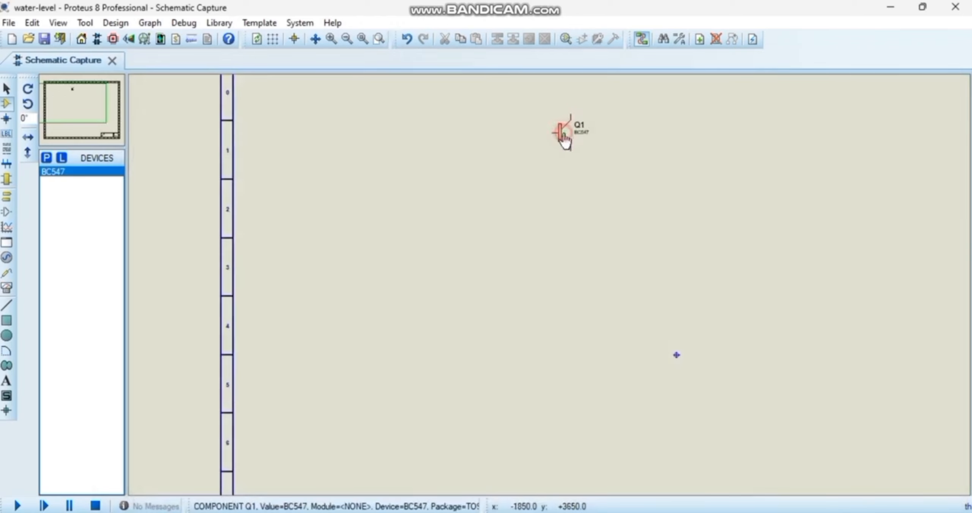
left_click(560, 186)
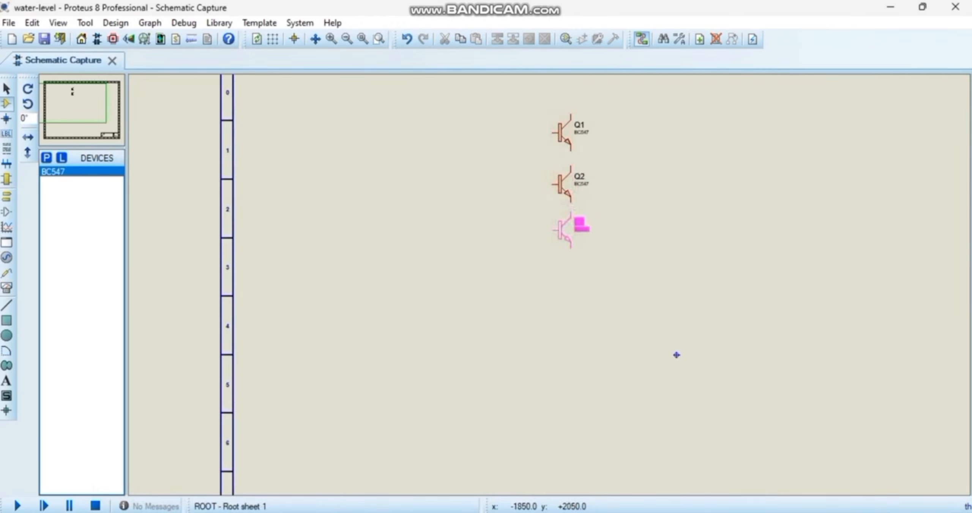
left_click(560, 232)
left_click(561, 286)
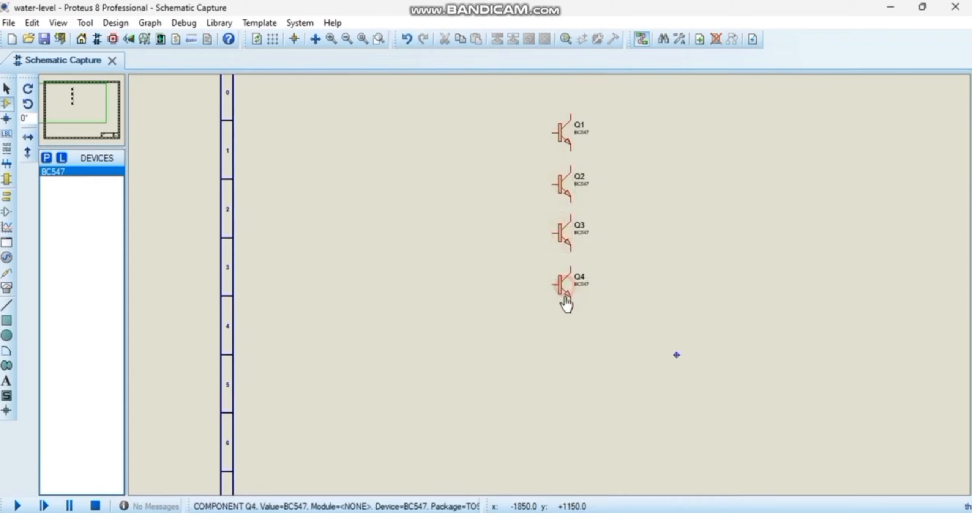
left_click(562, 337)
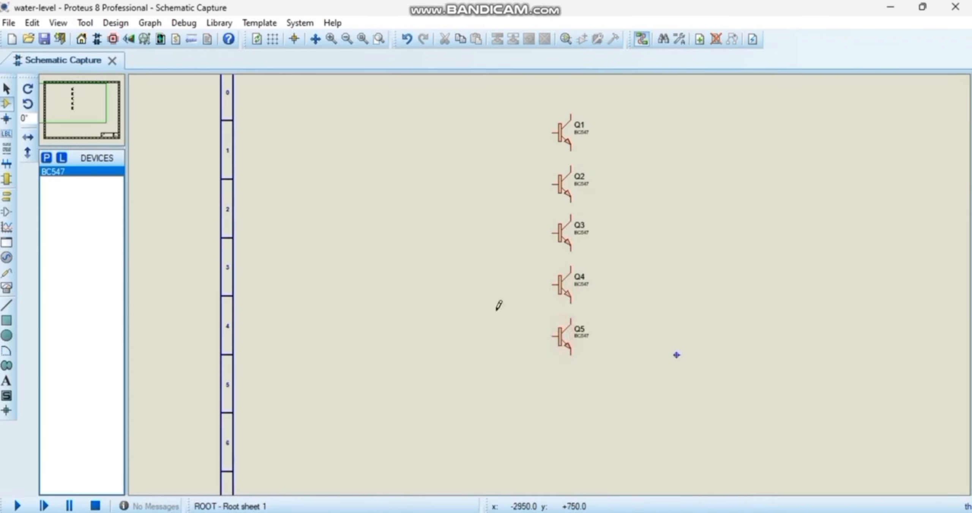
Step: Add the RES device and place one resistor beside the base of each transistor from Q2 to Q5
type("pres")
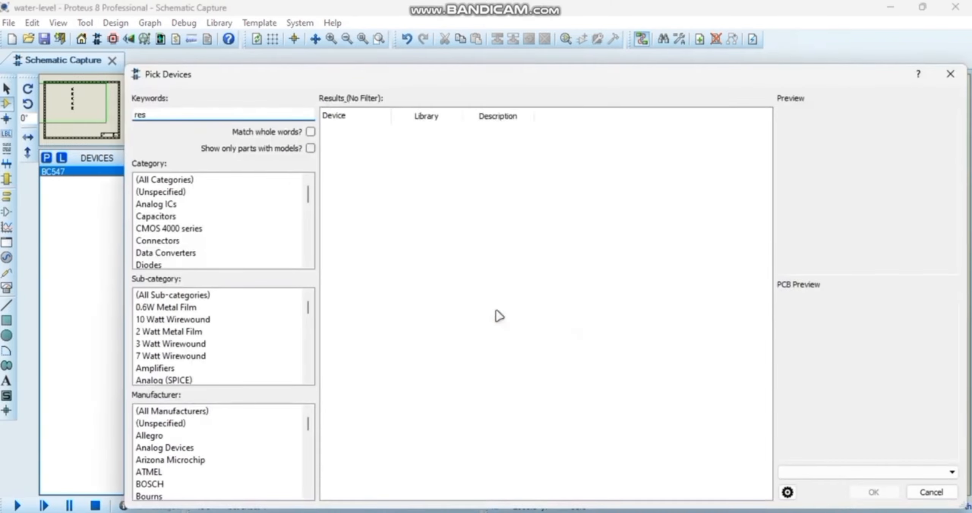
key("Return")
left_click(523, 190)
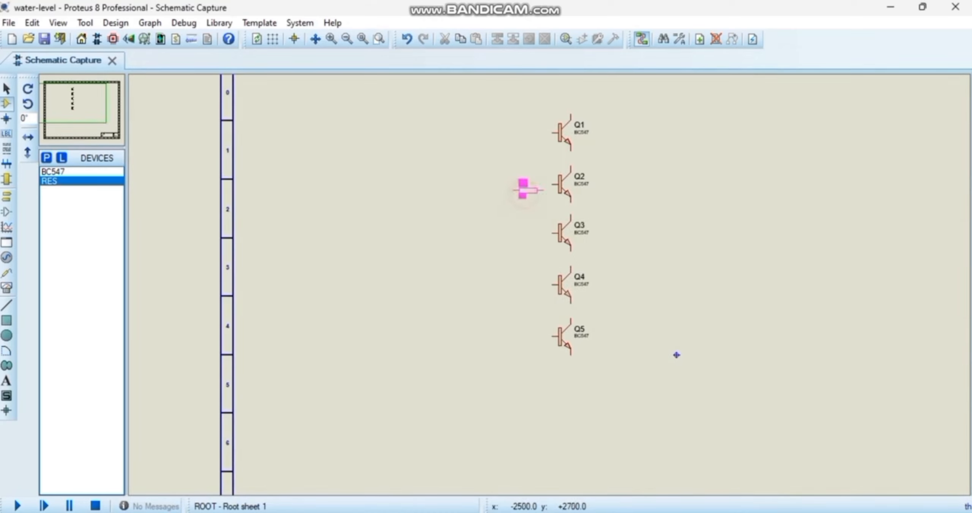
left_click(521, 185)
left_click(519, 244)
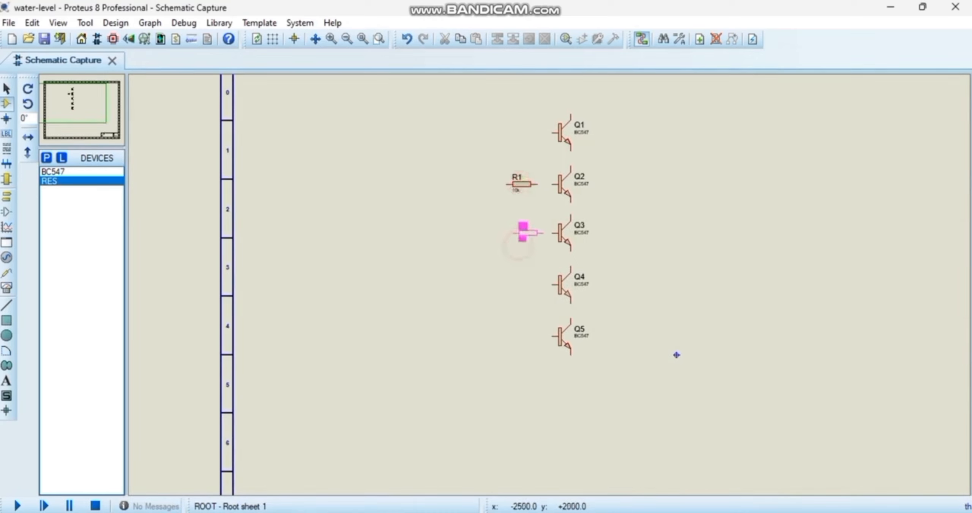
left_click(521, 234)
left_click(521, 281)
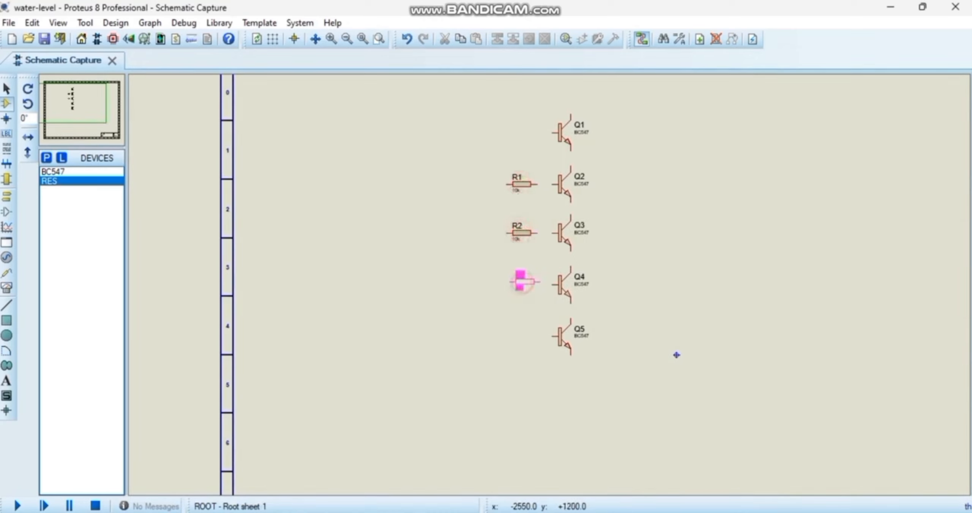
left_click(522, 286)
left_click(521, 339)
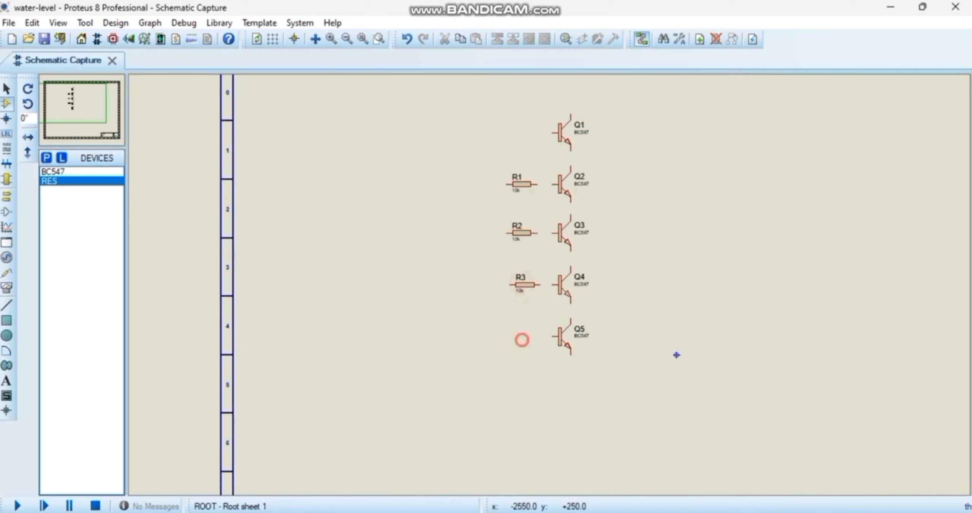
left_click(521, 339)
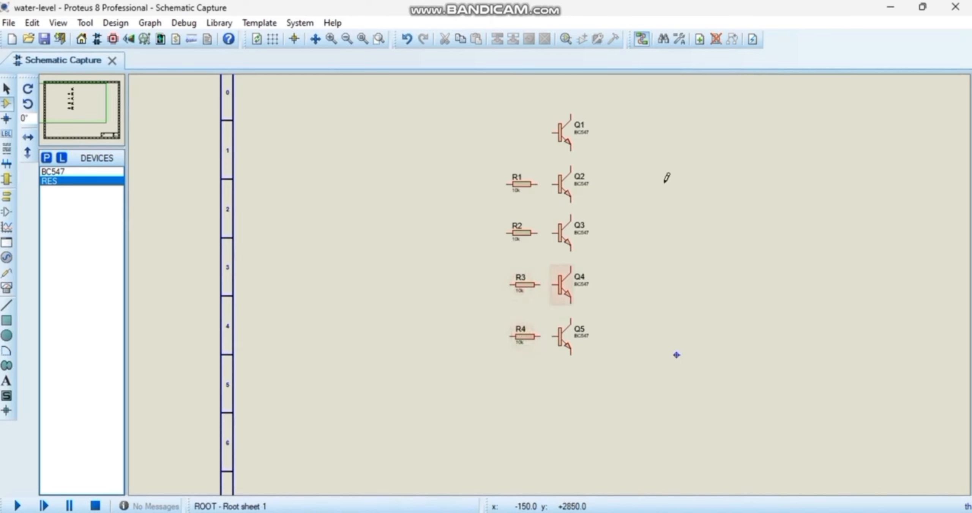
Step: Place four more RES resistors in a column on the collector side of transistors Q2 to Q5
left_click(612, 135)
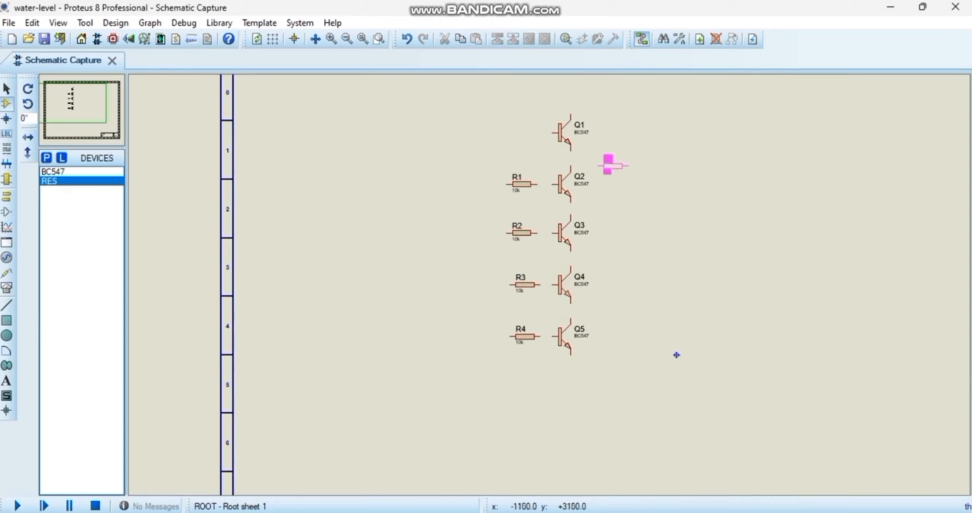
left_click(611, 165)
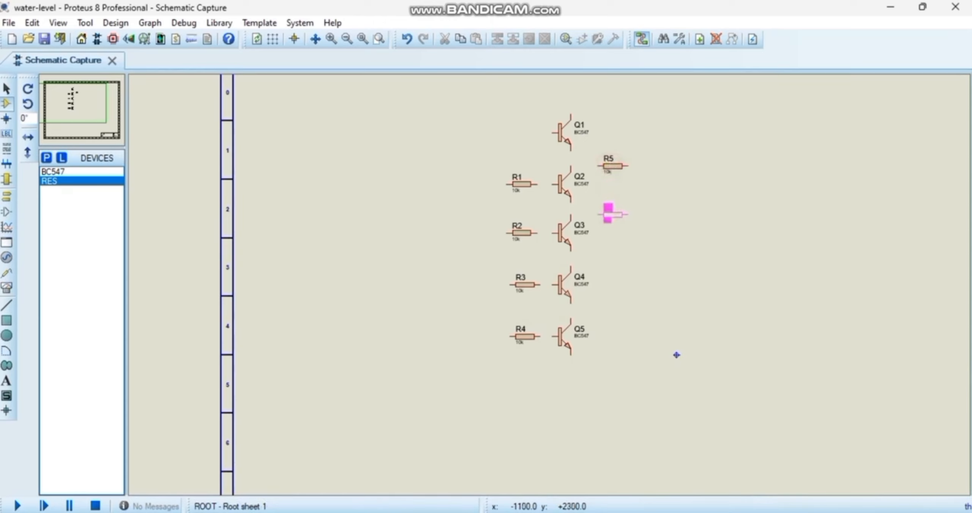
left_click(612, 214)
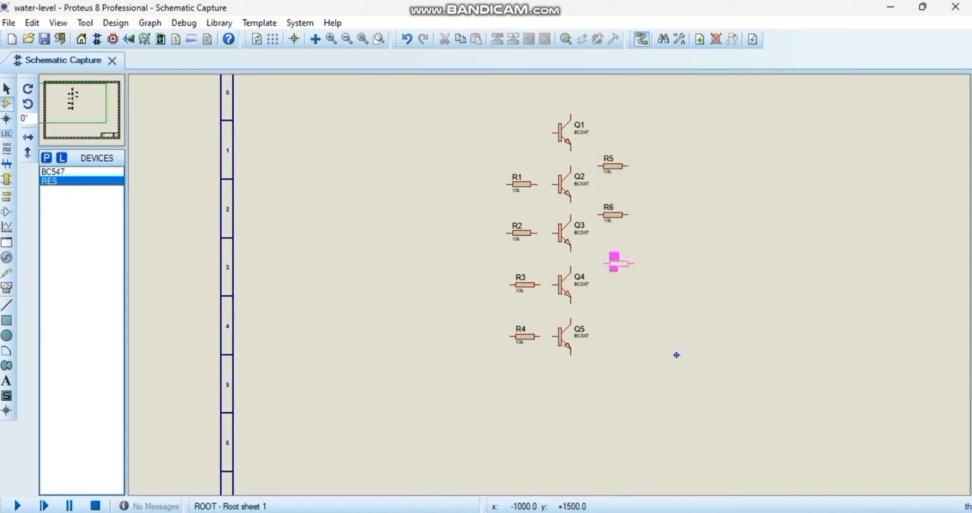
left_click(617, 266)
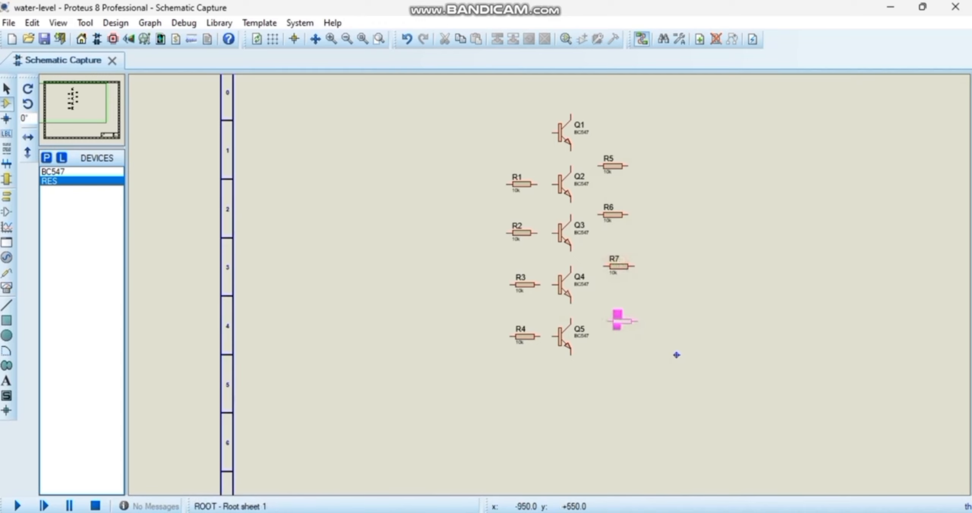
left_click(619, 318)
Step: Add the LED-GREEN device and place four of them, rotated to 90°, in a column beside resistors R5 to R8
scroll(559, 168, "up", 3)
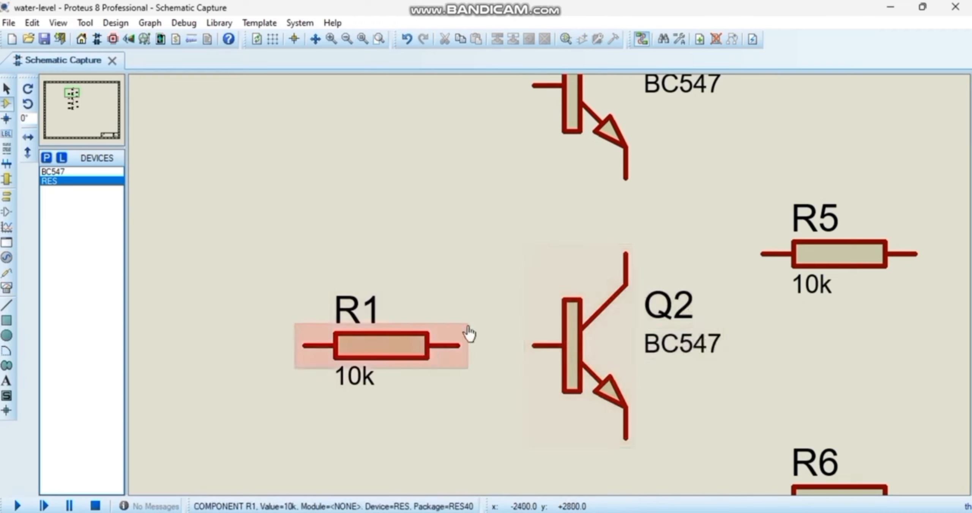
scroll(468, 331, "down", 3)
left_click(73, 96)
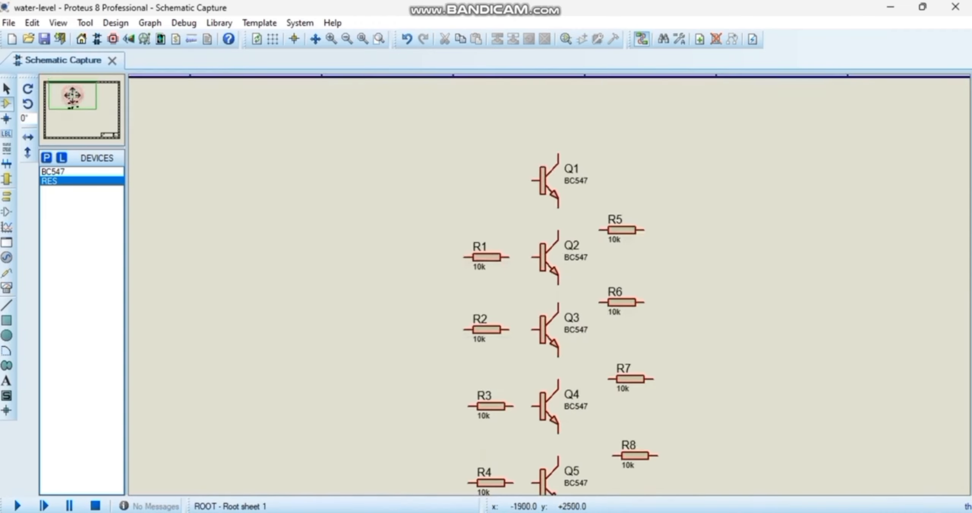
left_click(76, 98)
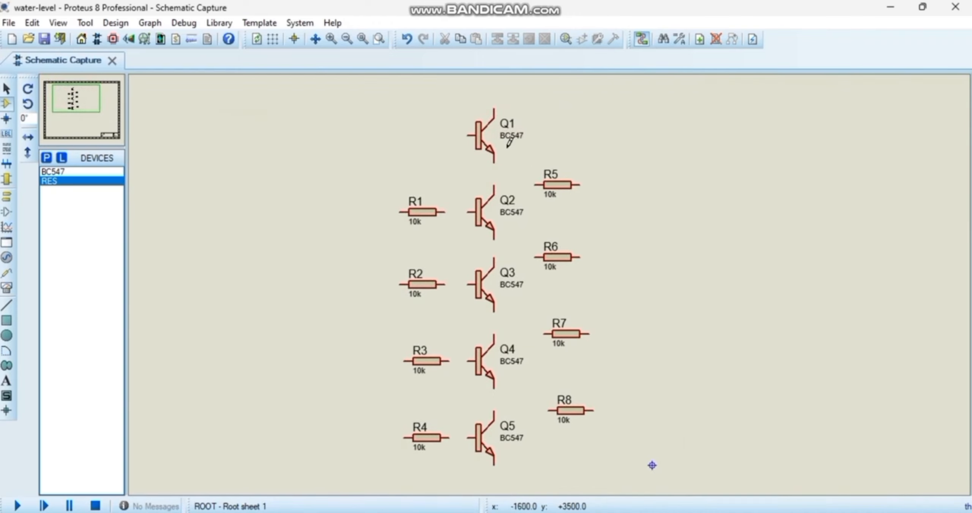
key("p")
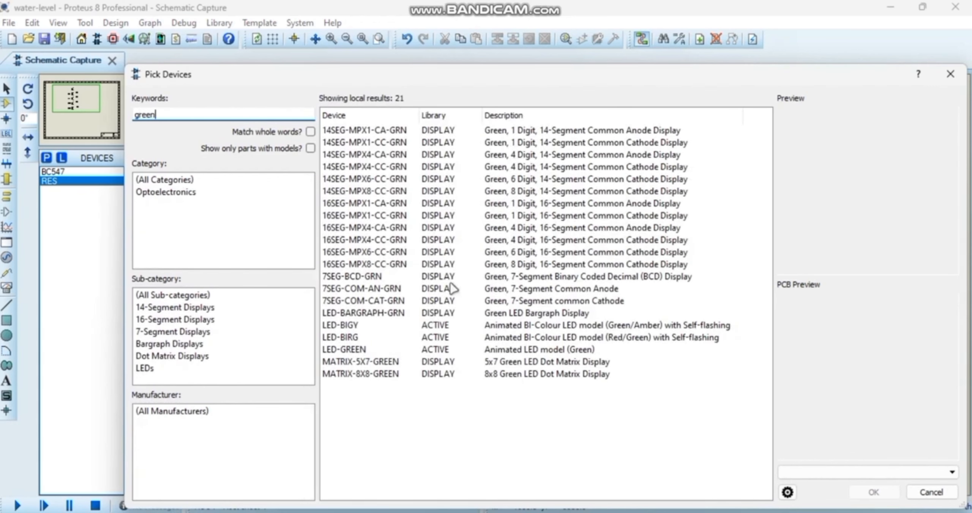
left_click(361, 350)
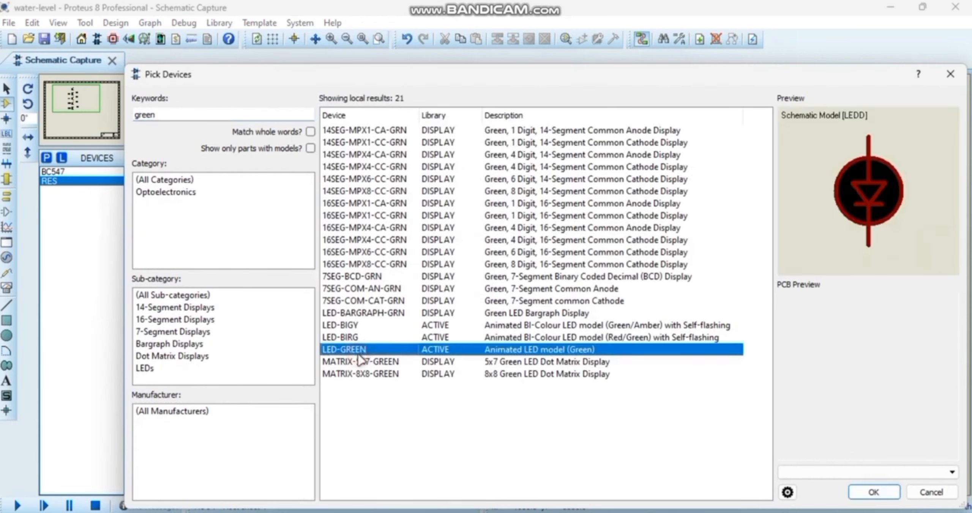
double_click(359, 354)
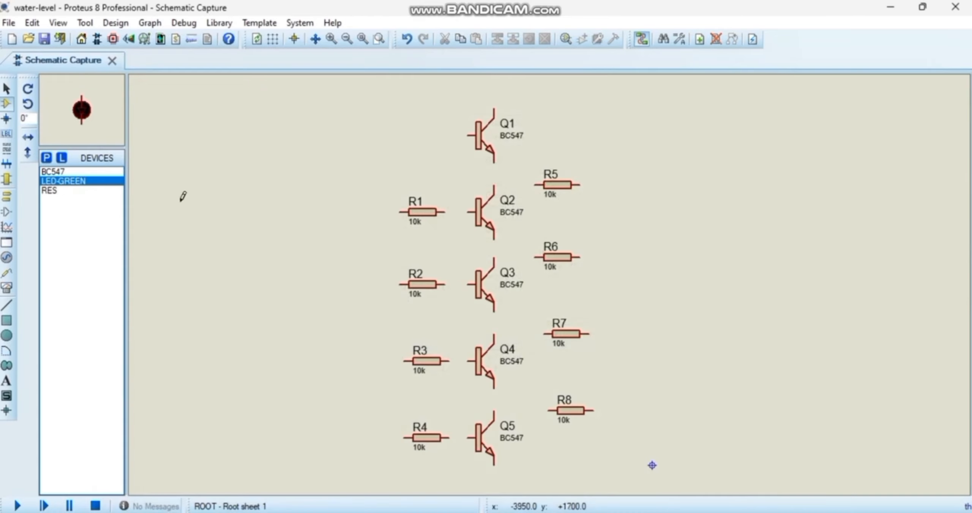
left_click(28, 104)
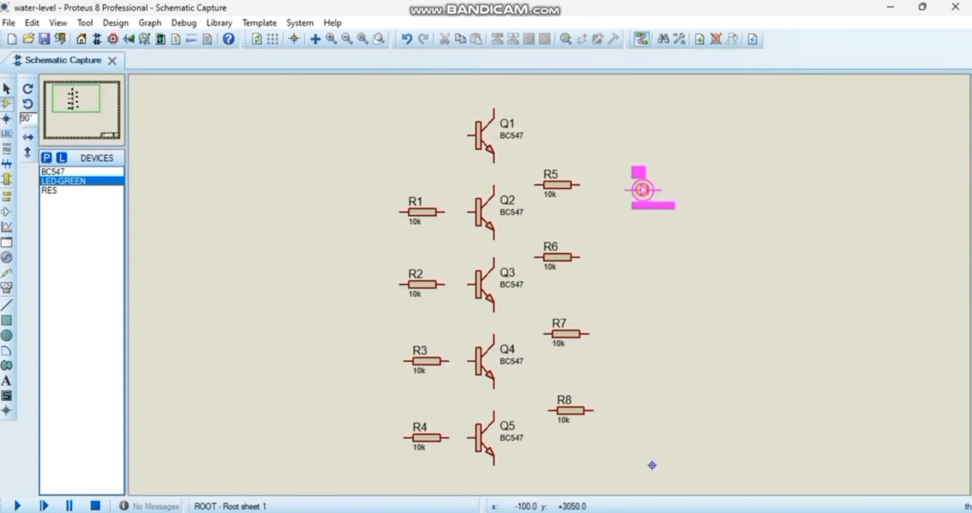
left_click(638, 185)
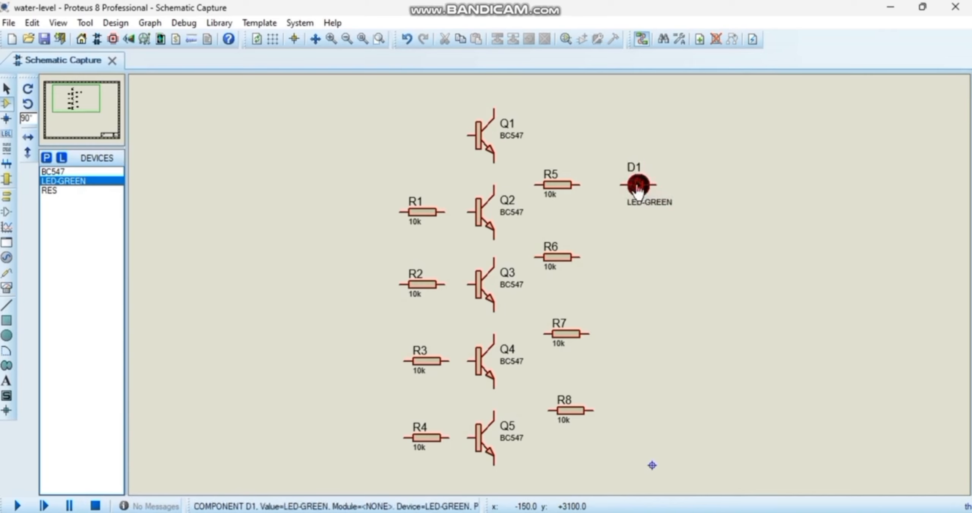
left_click(638, 257)
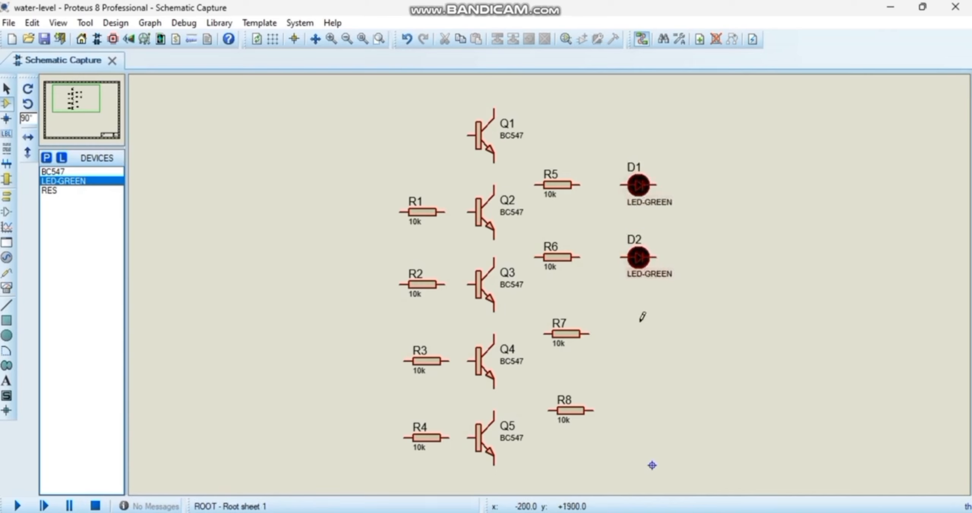
left_click(643, 334)
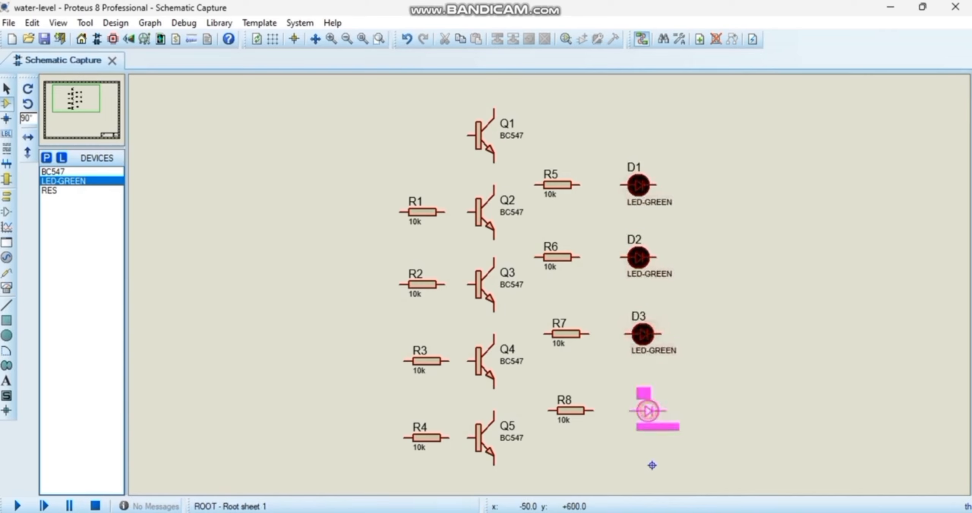
left_click(648, 410)
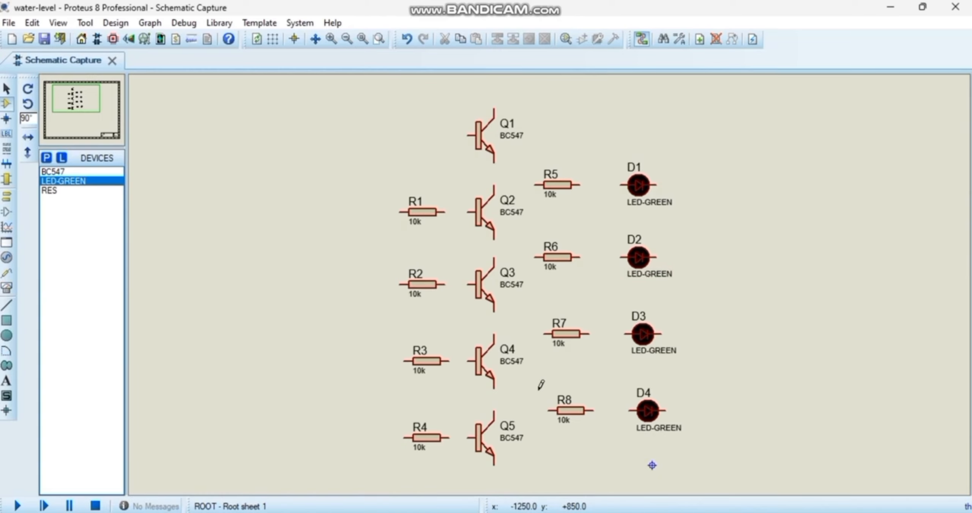
Step: Place a BUZZER from the ACTIVE library above and to the right of Q1 and wire its nearer pin to Q1's collector
key("p")
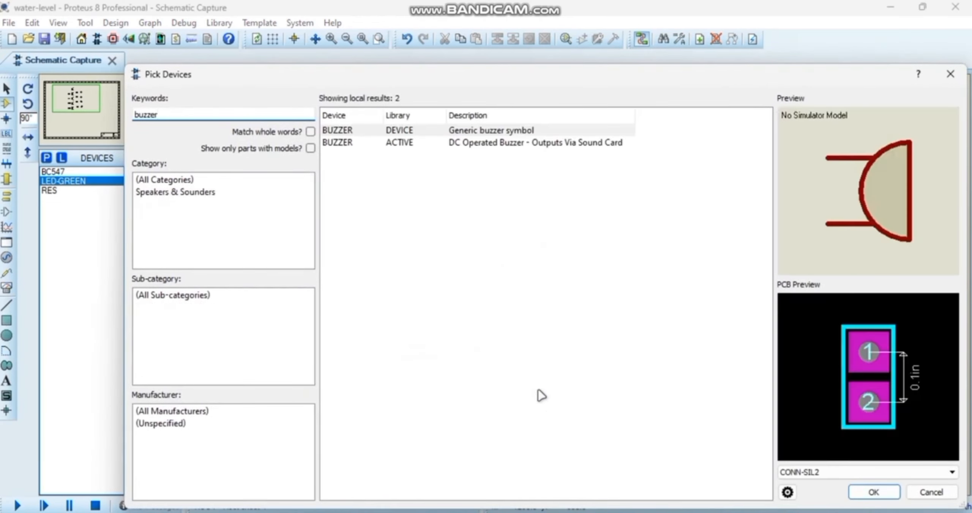
left_click(463, 145)
double_click(463, 144)
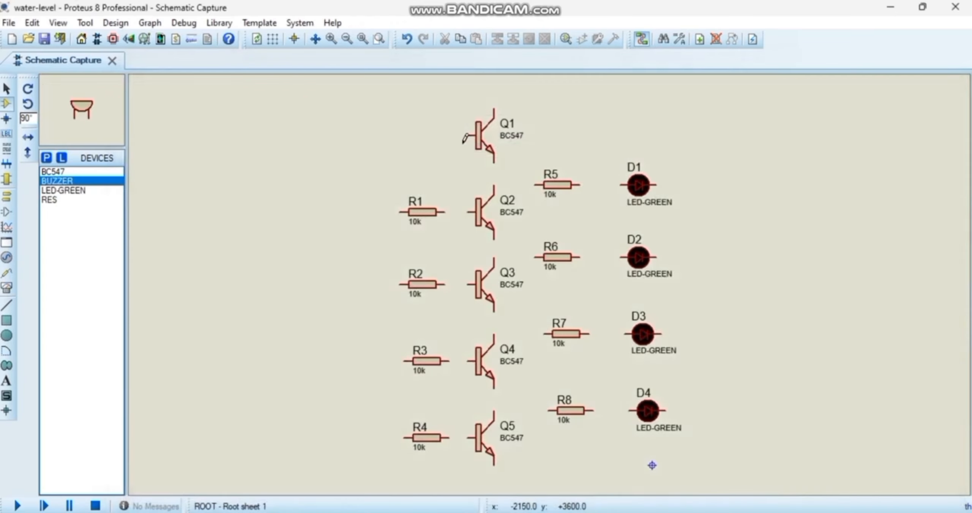
left_click(614, 99)
left_click(593, 93)
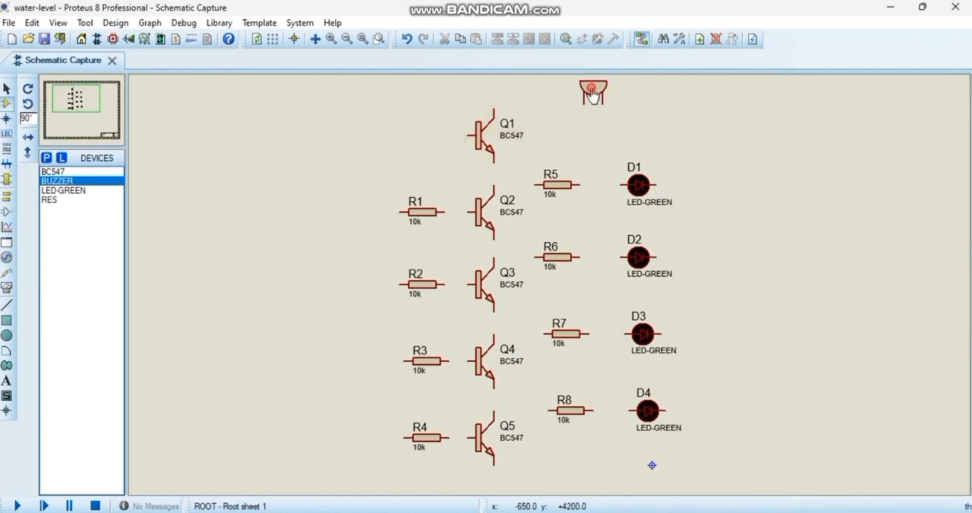
left_click(493, 109)
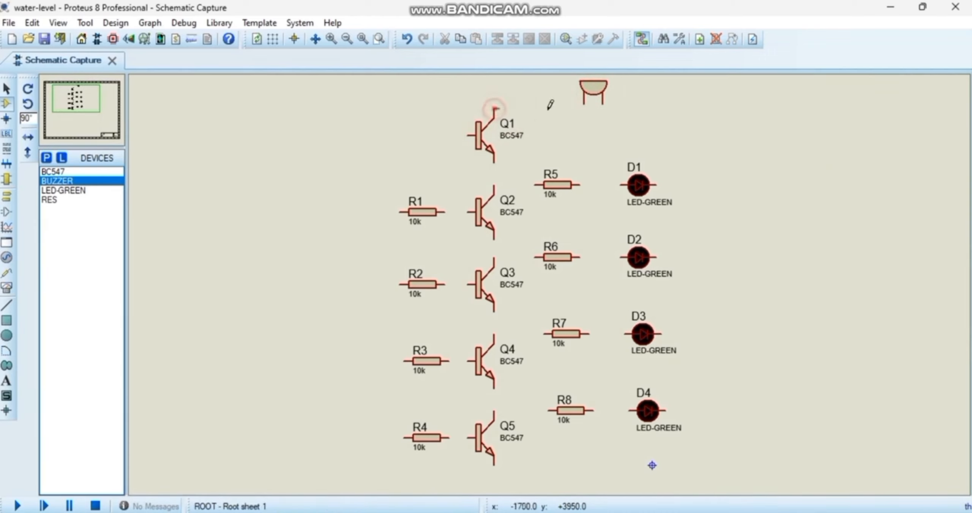
left_click(584, 108)
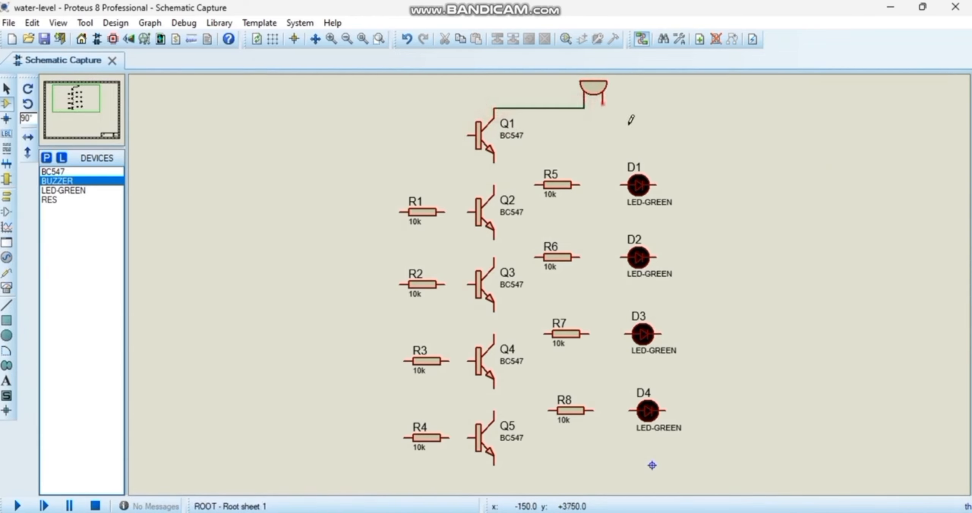
Step: Place a BATTERY from the DEVICE library, rotated to 0°, to the right of the LEDs and wire the buzzer's free pin to its upper terminal
type("pb")
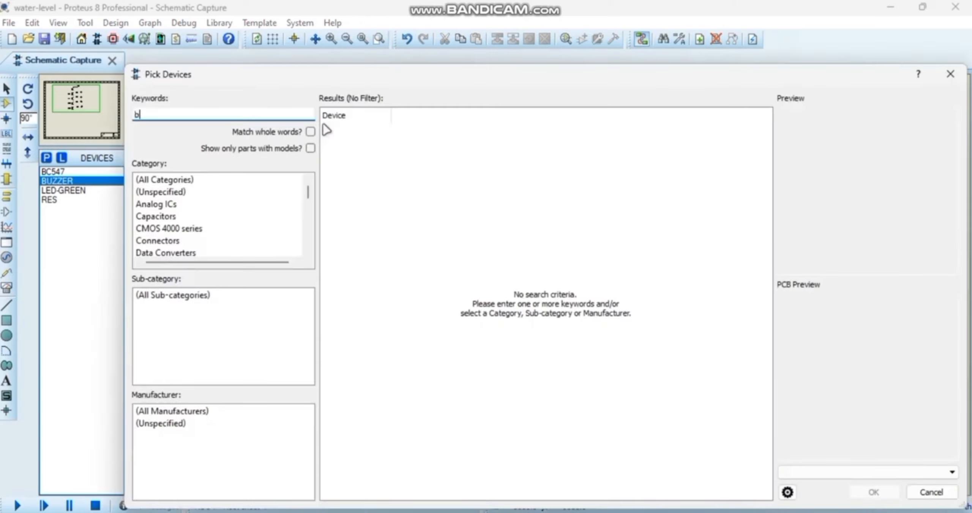
type("attery")
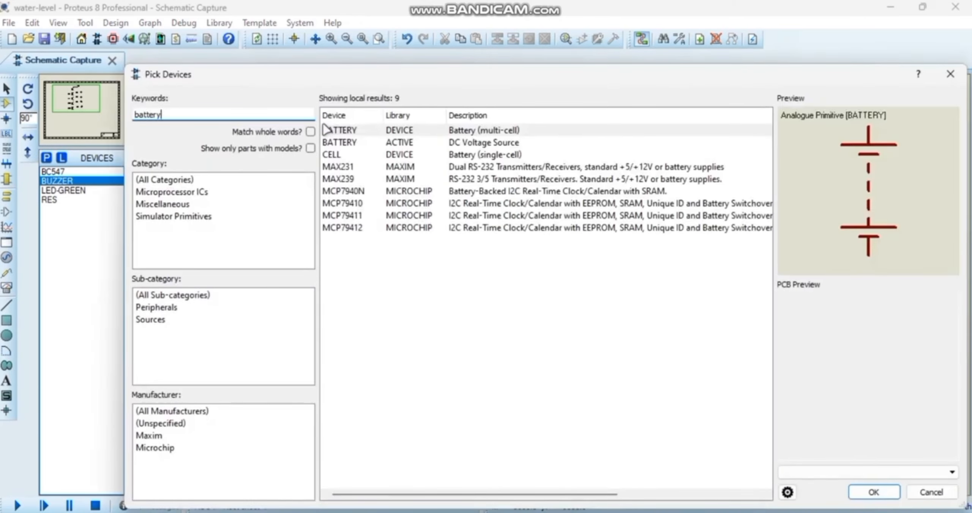
double_click(326, 130)
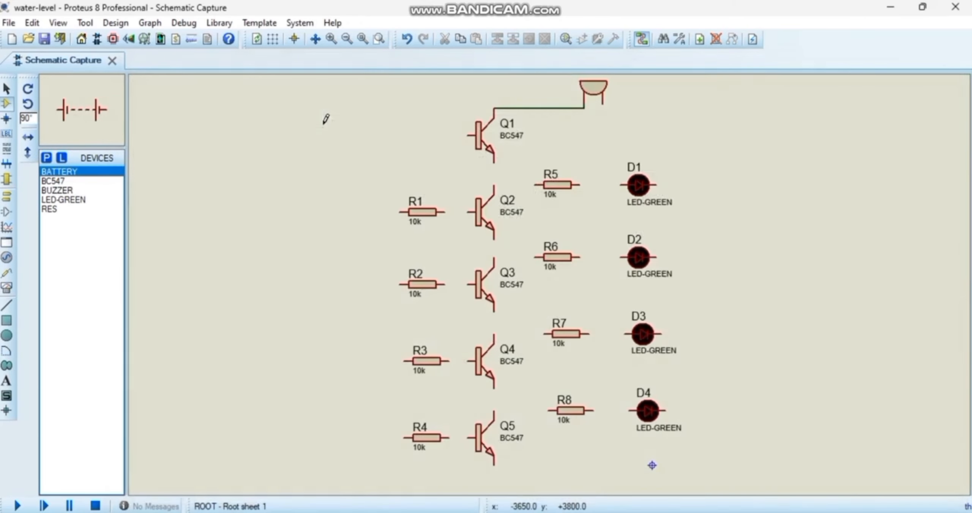
left_click(28, 103)
left_click(764, 264)
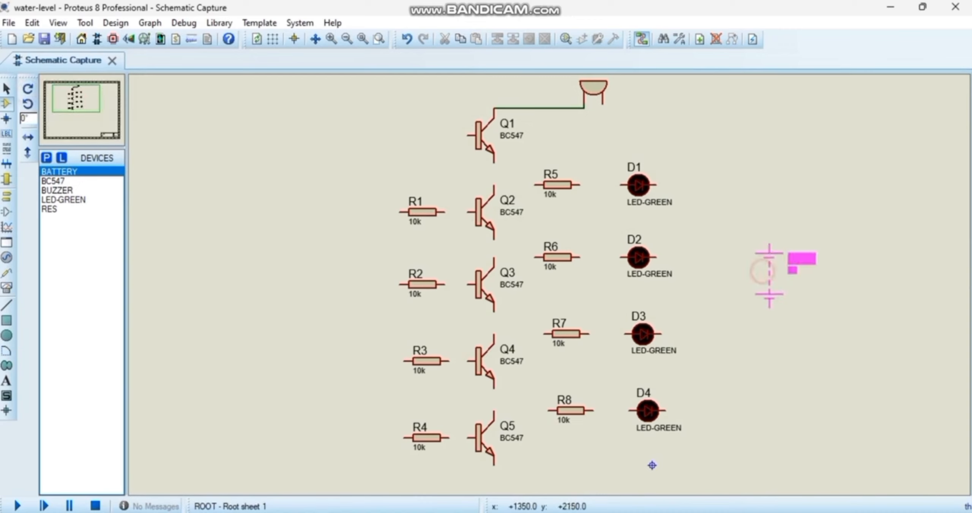
left_click(805, 268)
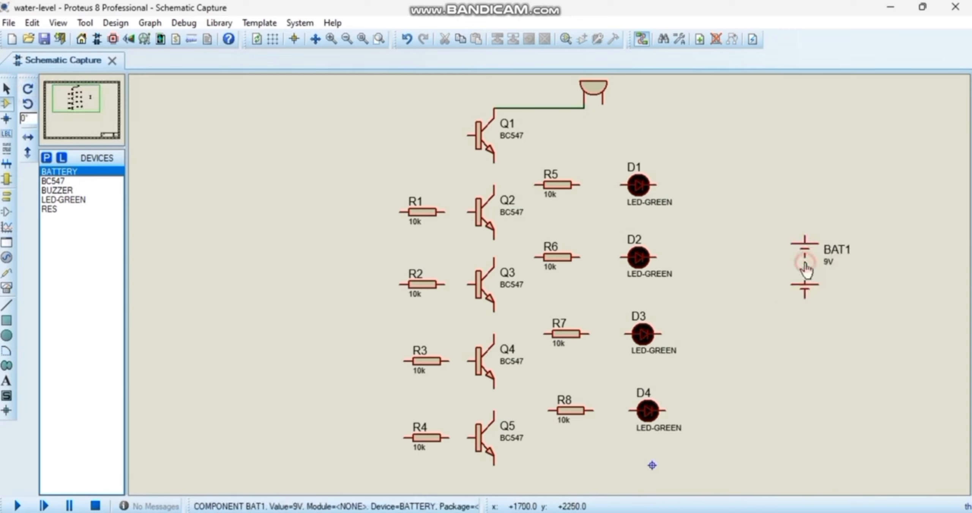
left_click(603, 106)
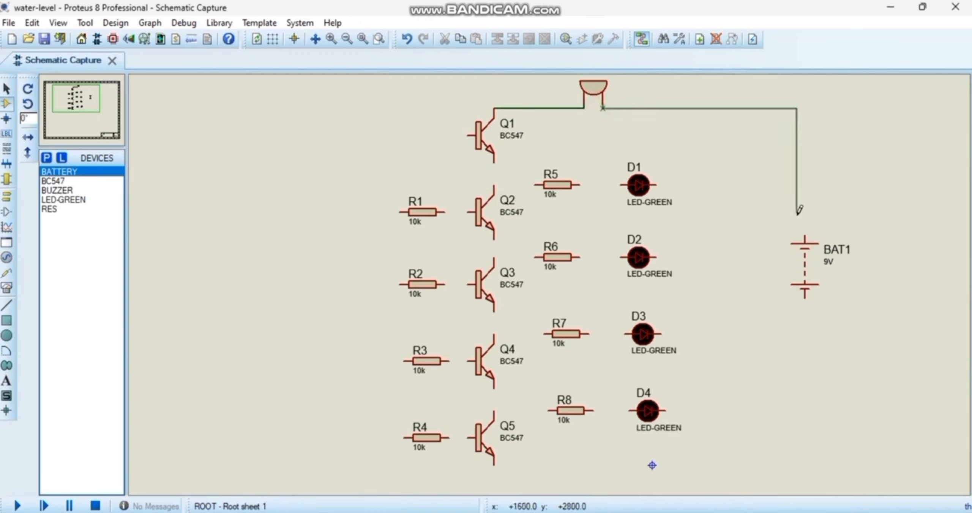
left_click(805, 231)
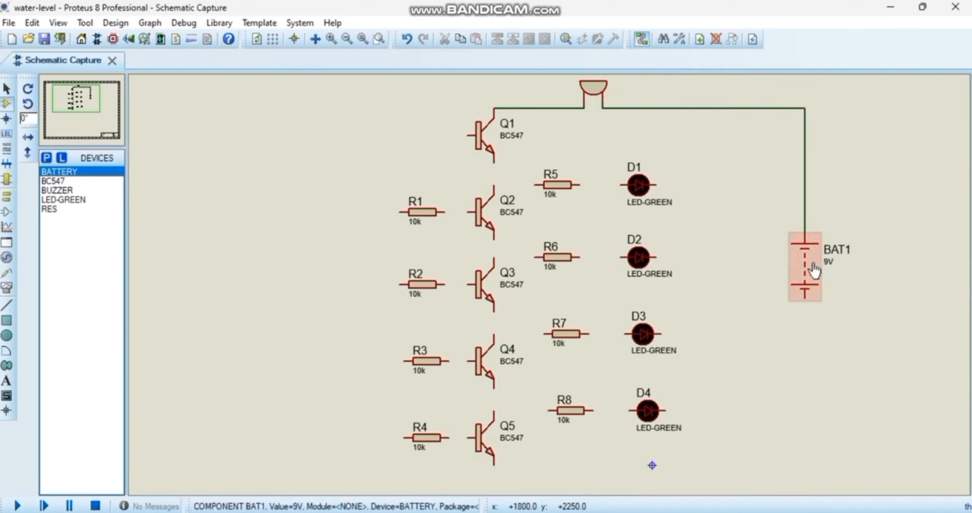
Step: Move battery BAT1 straight down below the level of D4 and wire its lower terminal to Q5's emitter
left_click(91, 101)
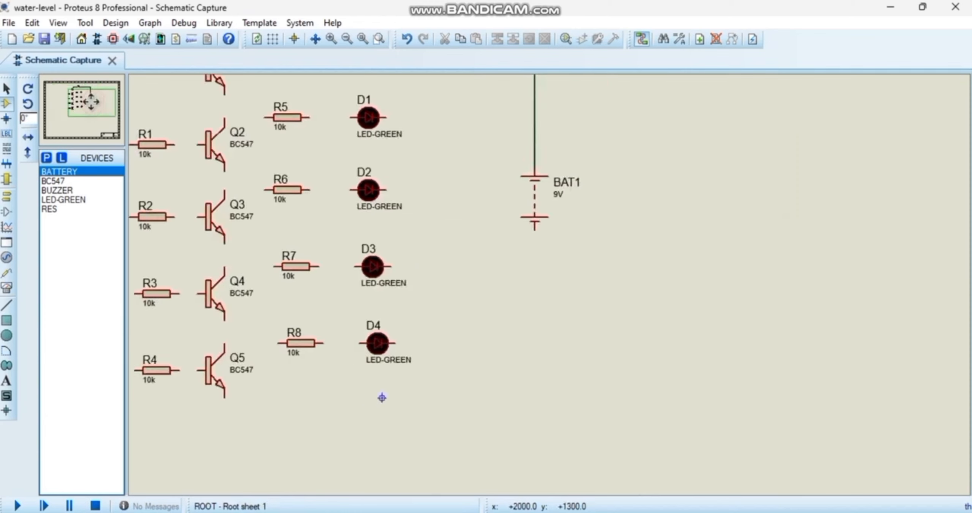
left_click(90, 102)
left_click(547, 207)
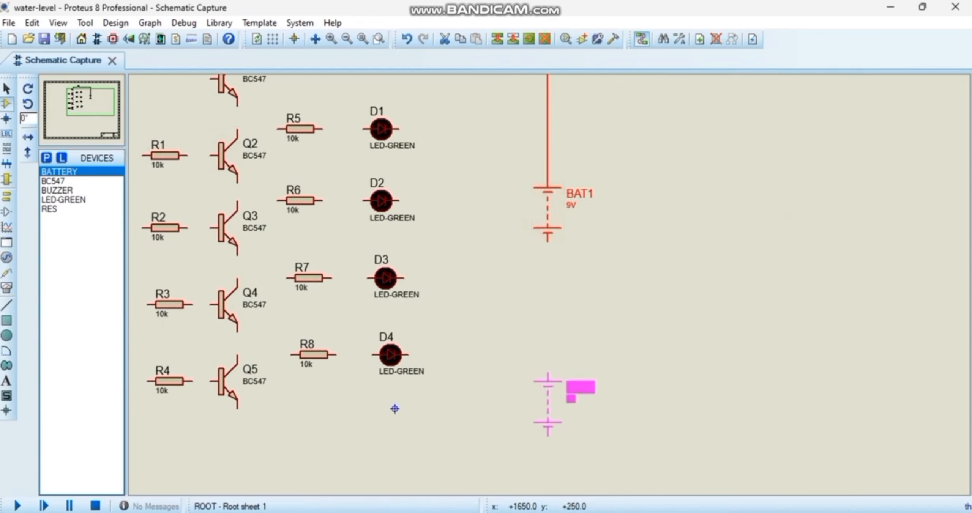
left_click_drag(547, 393, 546, 422)
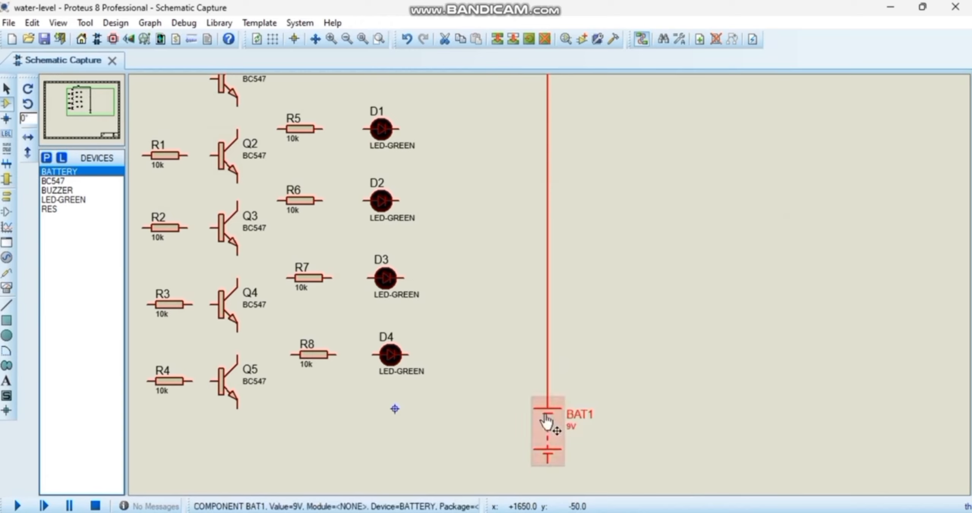
left_click(626, 454)
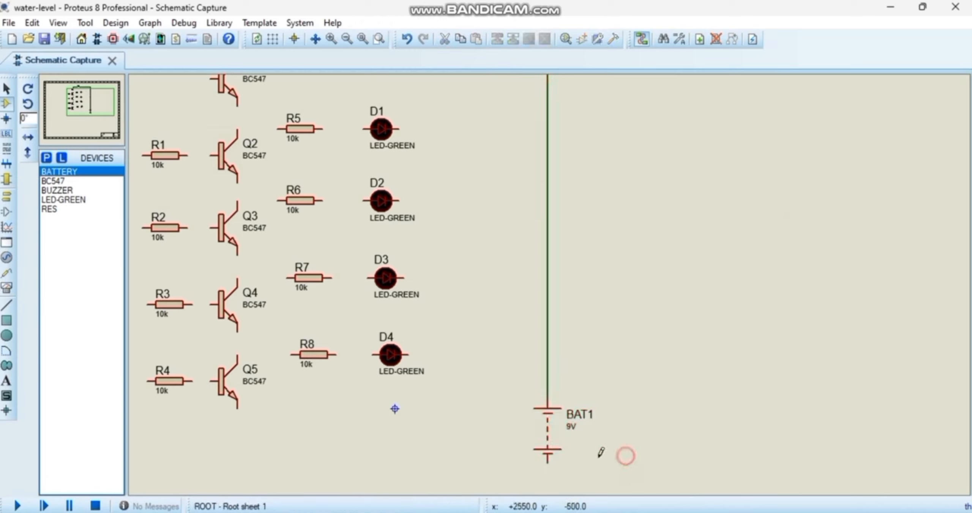
left_click(548, 460)
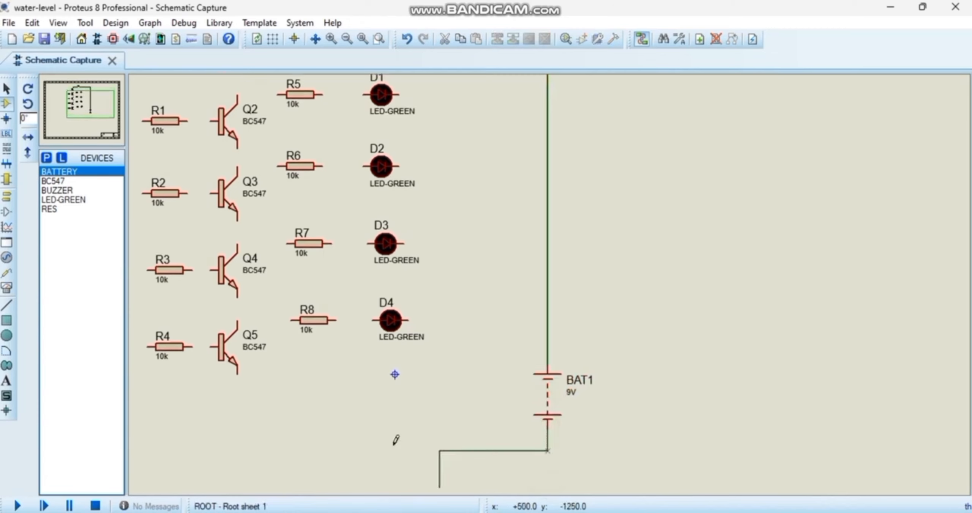
left_click(238, 372)
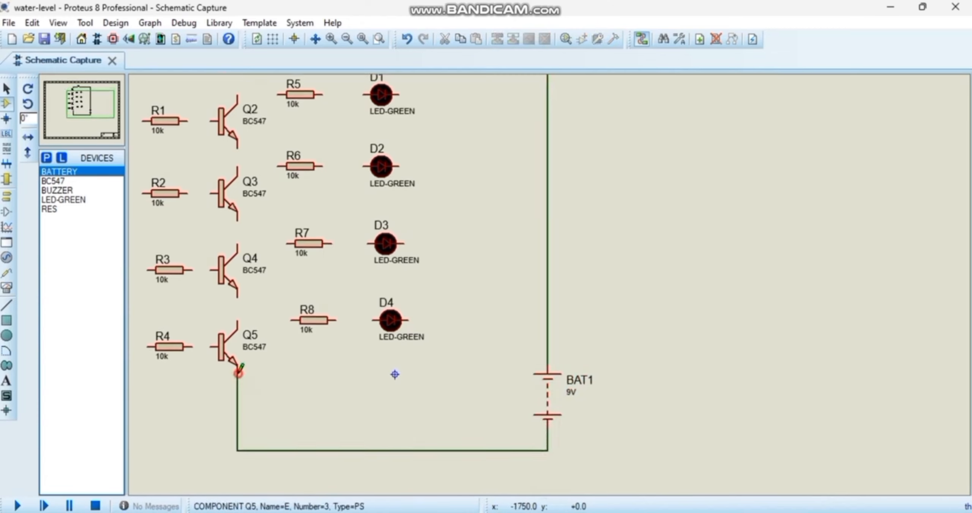
Step: Wire resistors R4, R3, R2 and R1 to the bases of transistors Q5, Q4, Q3 and Q2 respectively
left_click(192, 347)
left_click(212, 346)
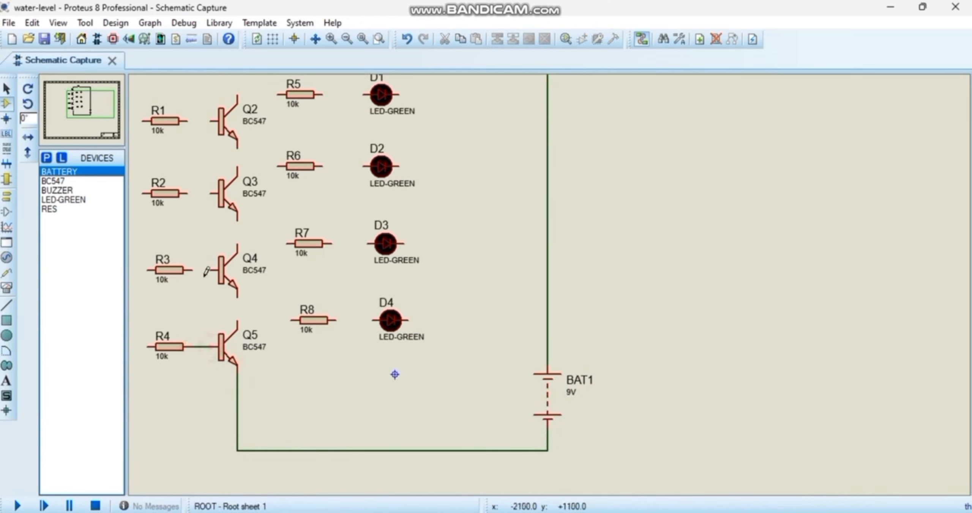
left_click(192, 270)
left_click(213, 270)
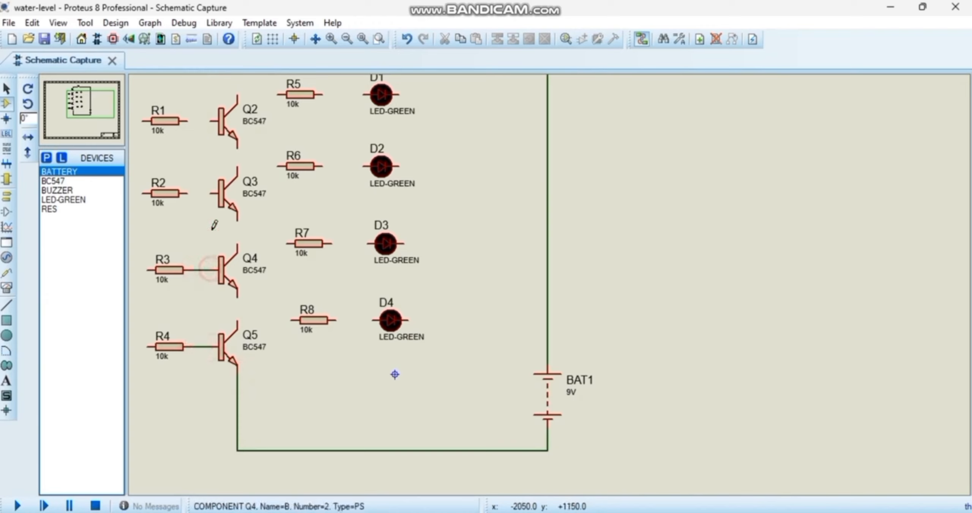
left_click(188, 193)
left_click(213, 193)
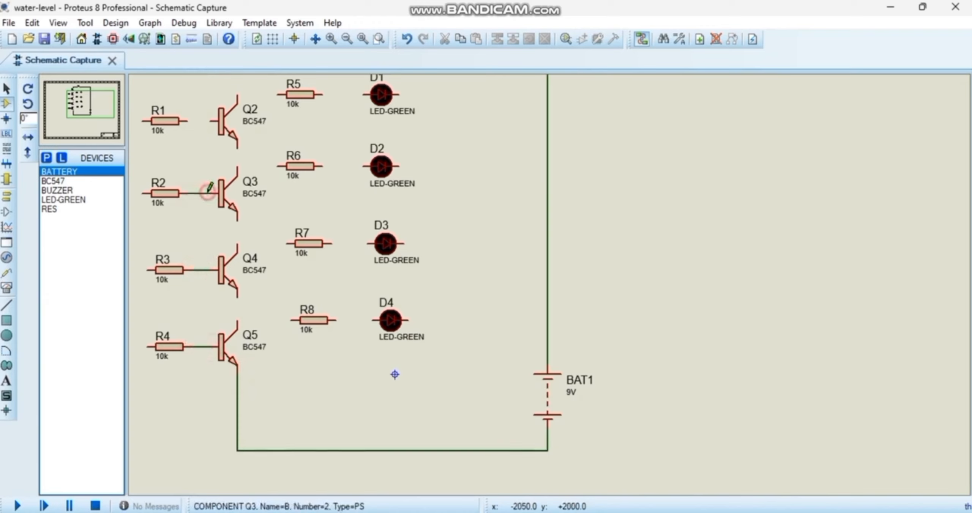
left_click(188, 121)
left_click(213, 120)
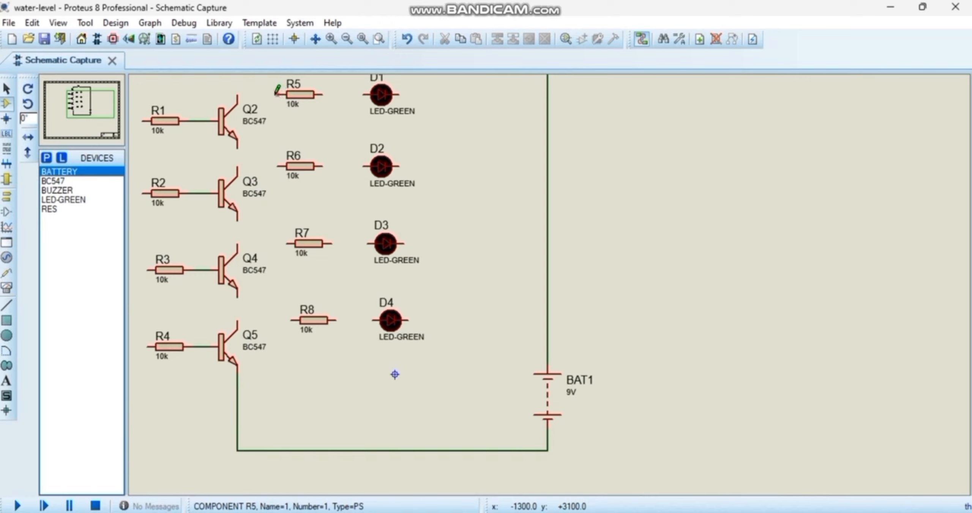
Step: Wire the collectors of transistors Q2 to Q5 to the near ends of resistors R5 to R8 respectively
left_click(277, 94)
left_click(237, 96)
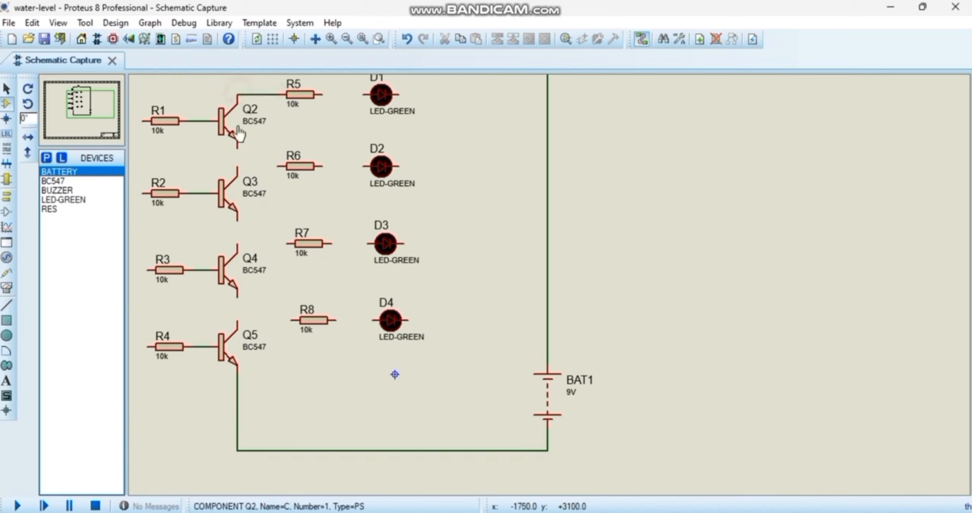
left_click(238, 166)
left_click(279, 166)
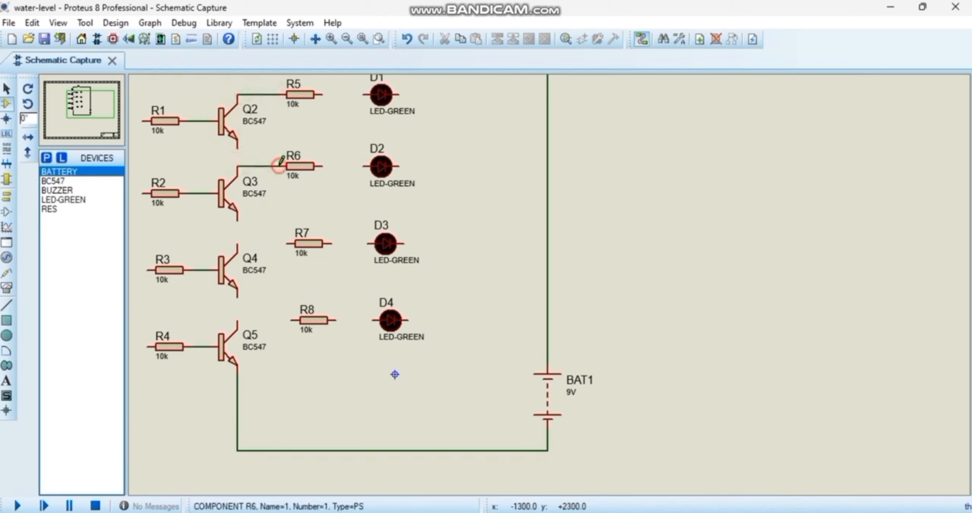
left_click(238, 243)
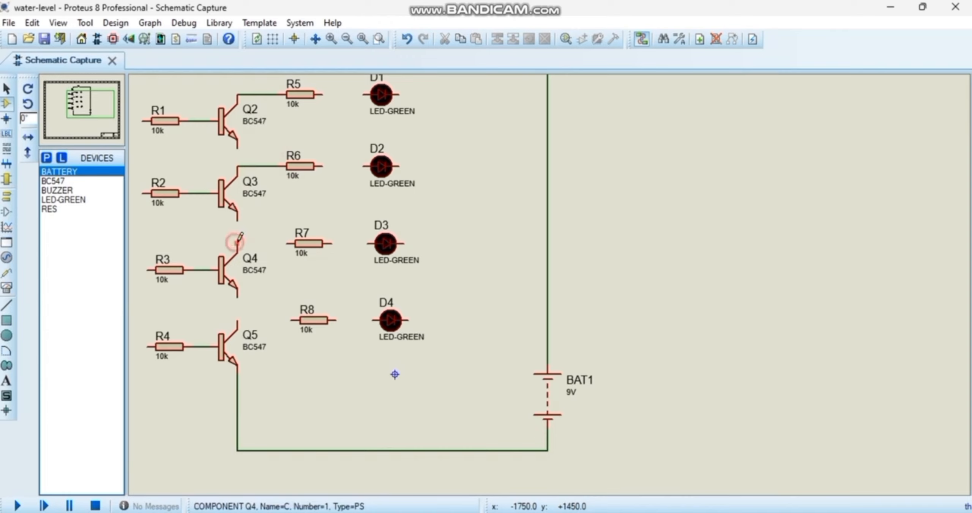
left_click(286, 243)
left_click(236, 320)
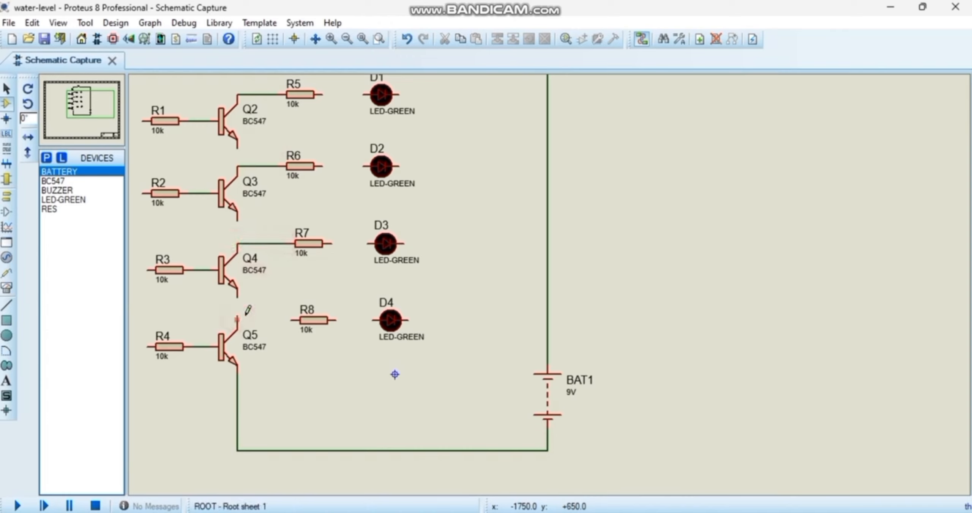
left_click(291, 320)
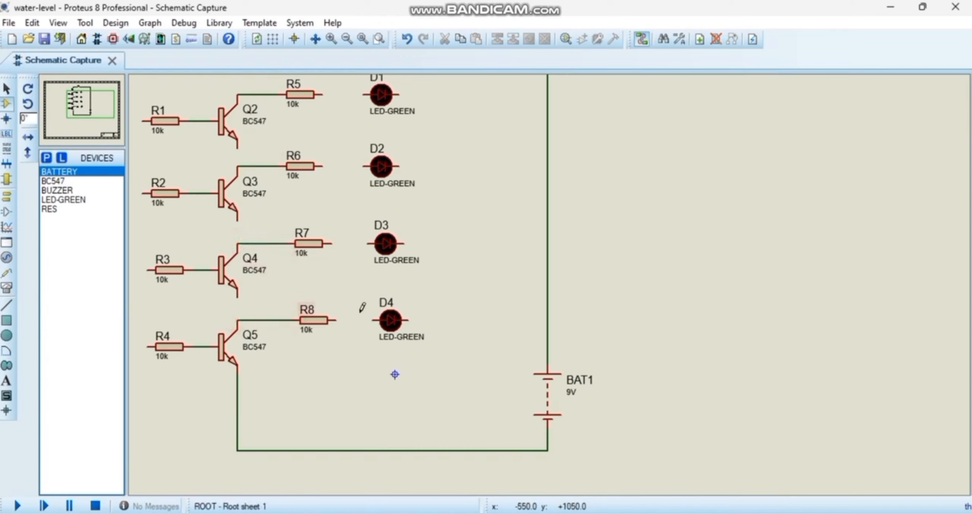
Step: Wire the free ends of resistors R8, R7, R6 and R5 to the anodes of LEDs D4, D3, D2 and D1
left_click(337, 320)
left_click(374, 320)
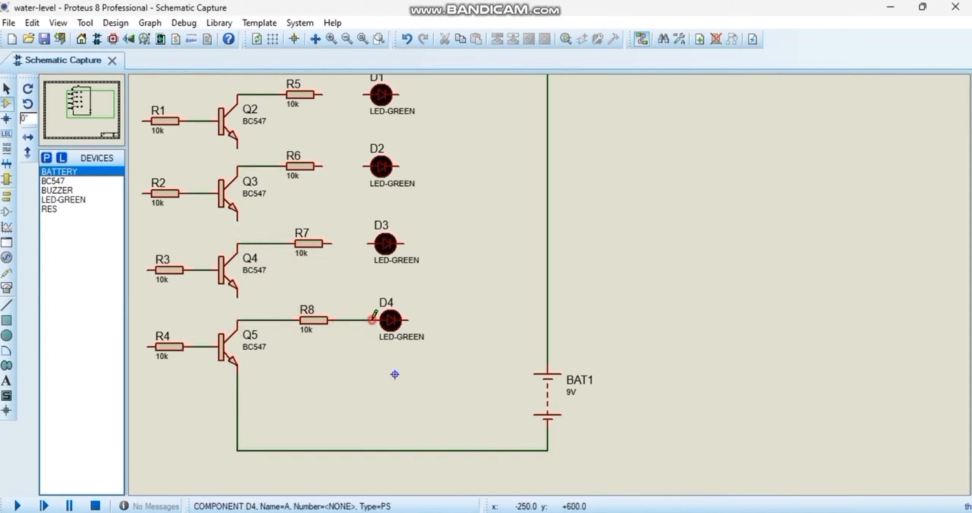
left_click(330, 244)
left_click(368, 243)
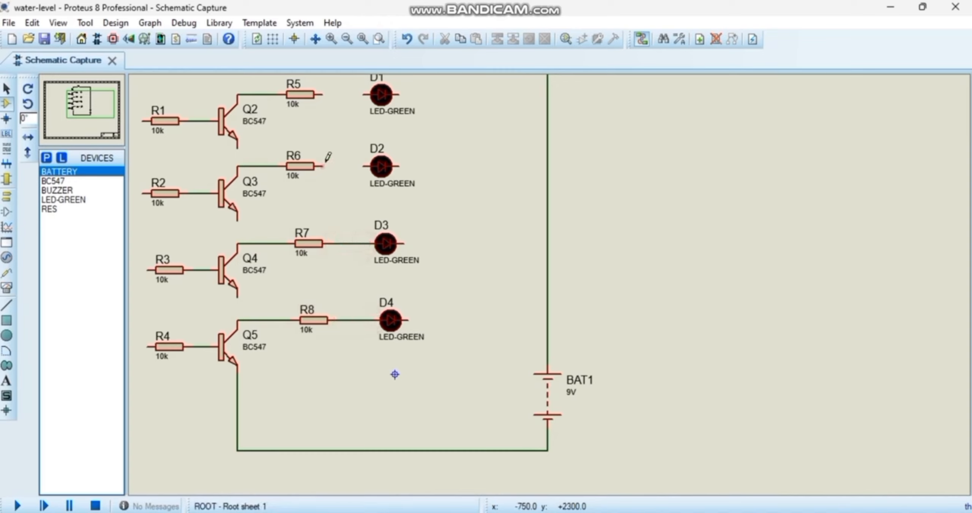
left_click(322, 166)
left_click(365, 166)
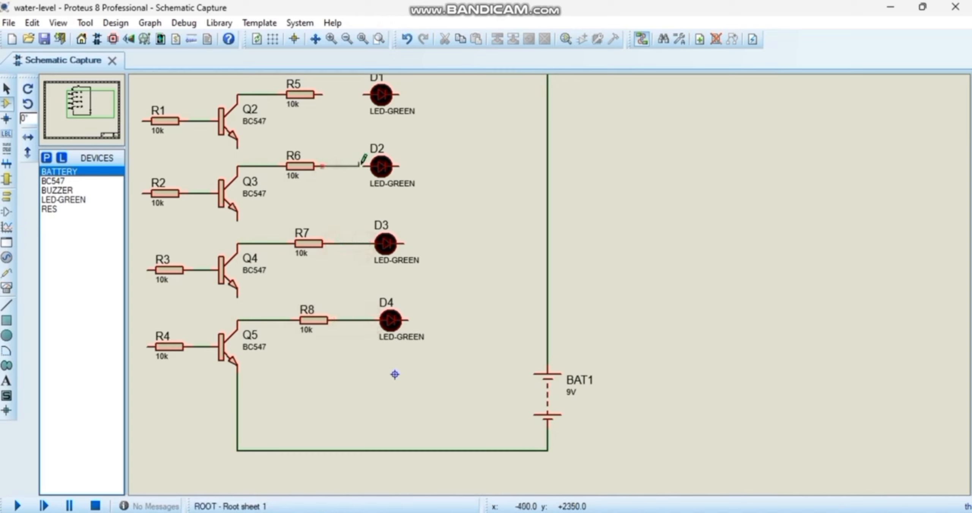
left_click(323, 94)
left_click(365, 94)
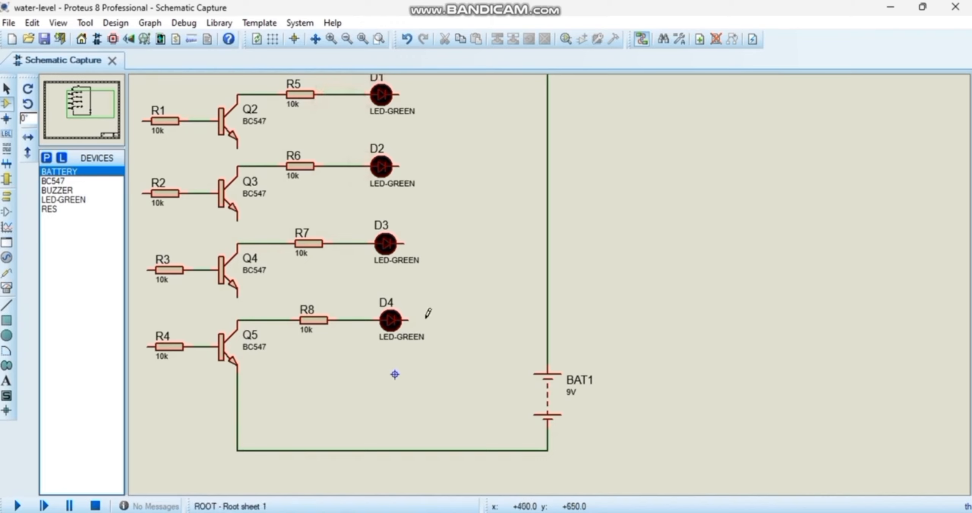
Step: Wire the cathodes of LEDs D4, D3, D2 and D1 to the vertical wire running from the buzzer to BAT1
left_click(408, 320)
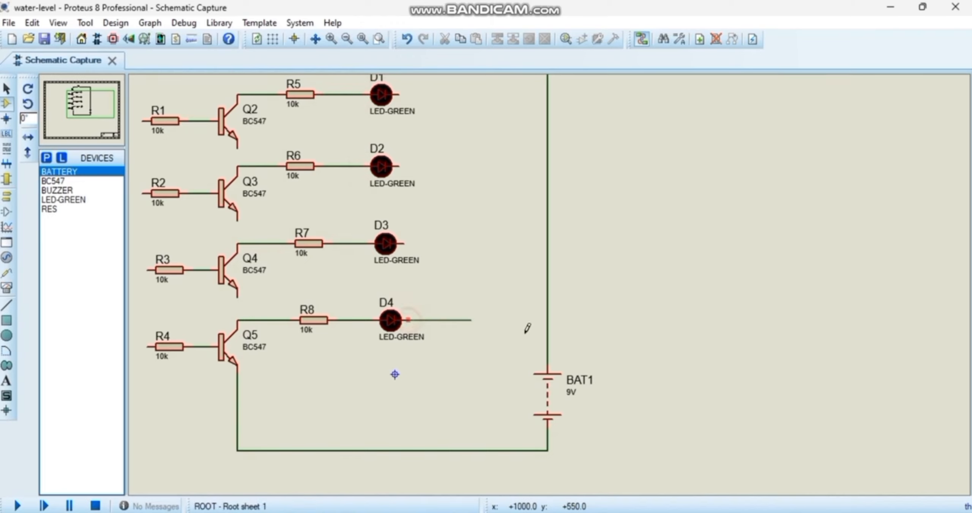
left_click(547, 320)
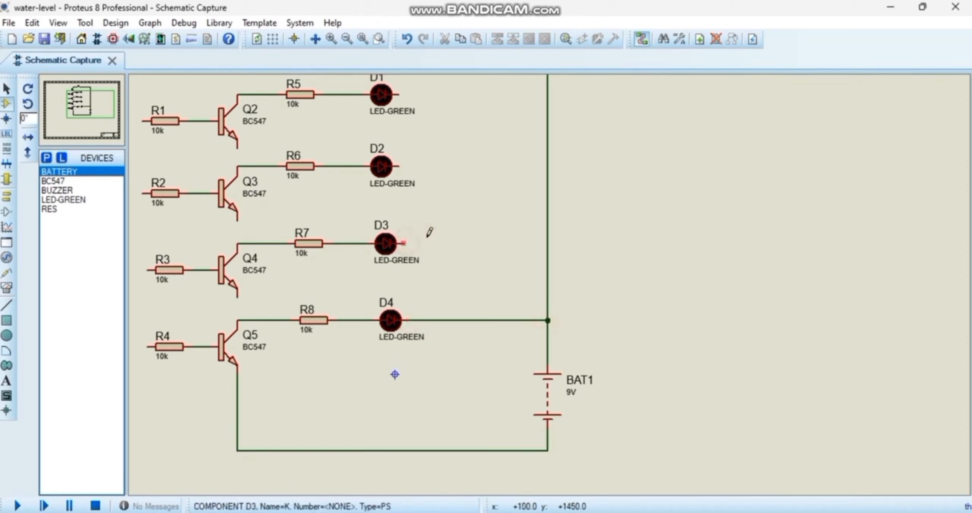
left_click(403, 244)
left_click(547, 243)
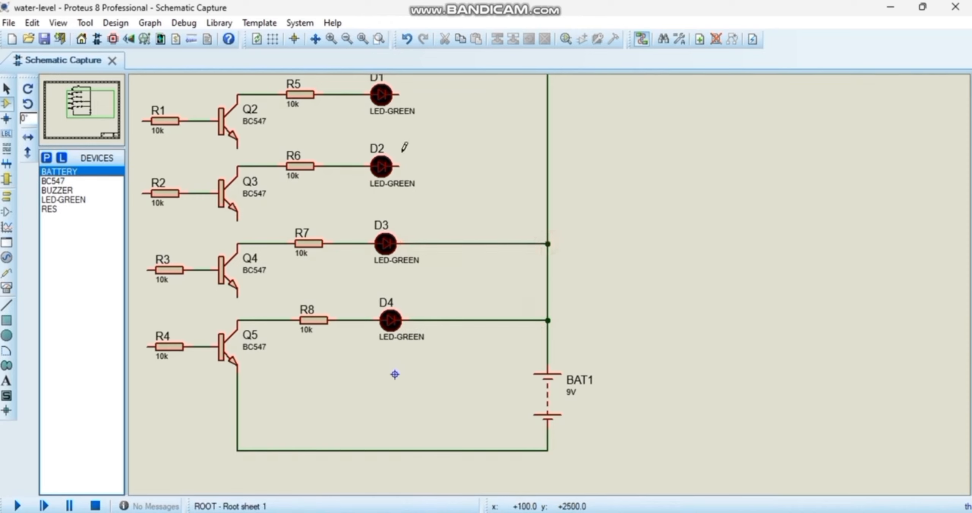
left_click(399, 166)
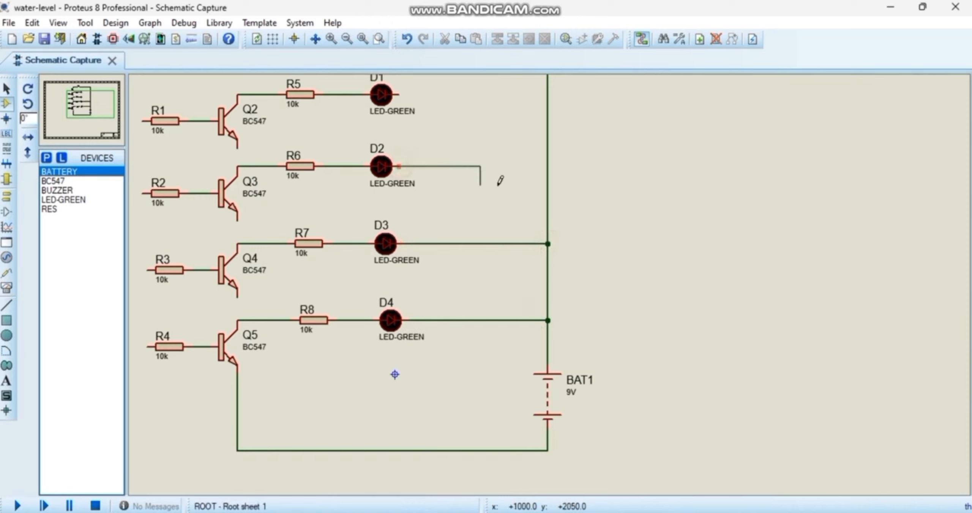
left_click(546, 166)
left_click(399, 94)
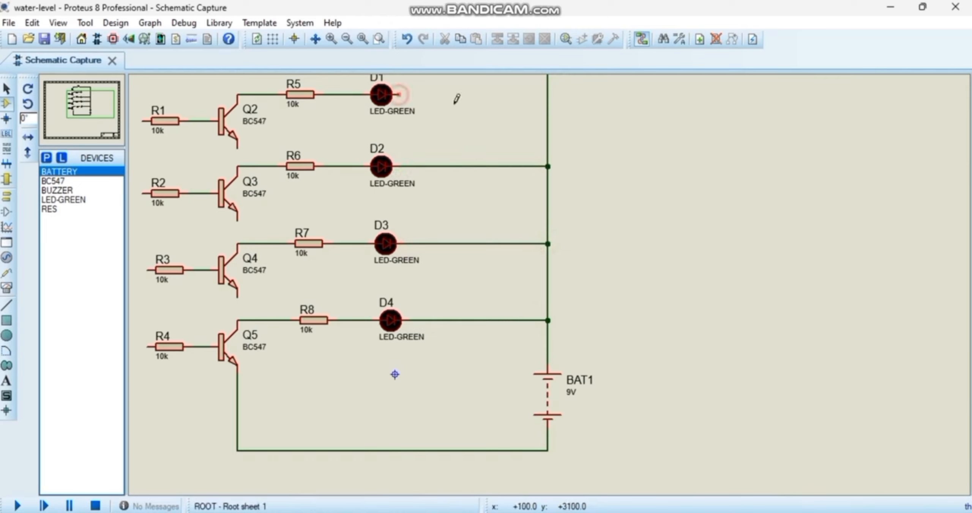
left_click(545, 95)
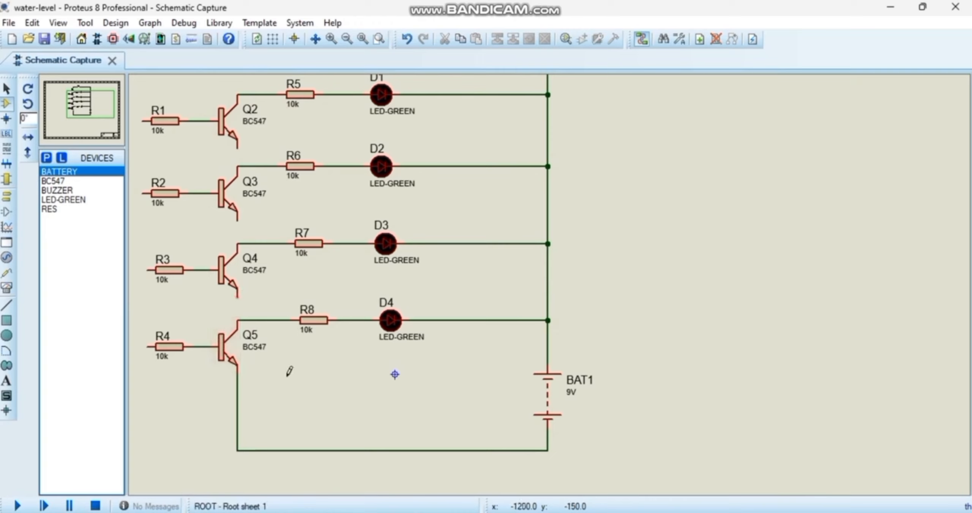
Step: Wire Q4's emitter down to the battery's bottom return wire and join Q3's emitter to that new branch
left_click(237, 297)
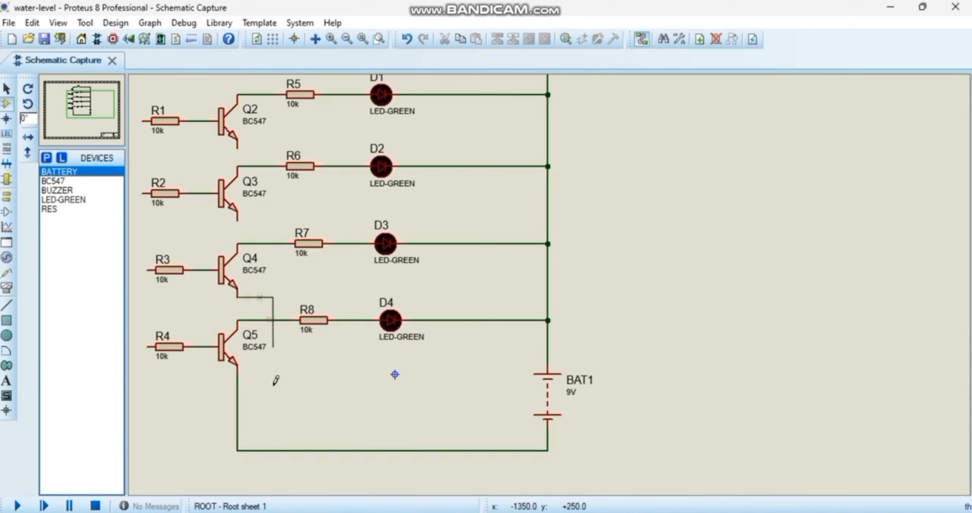
left_click(278, 451)
left_click(237, 219)
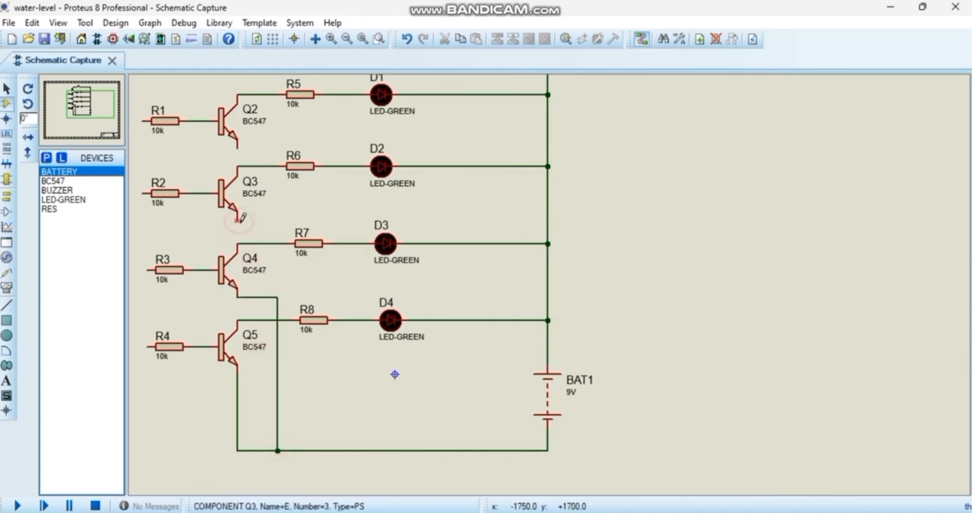
left_click(277, 297)
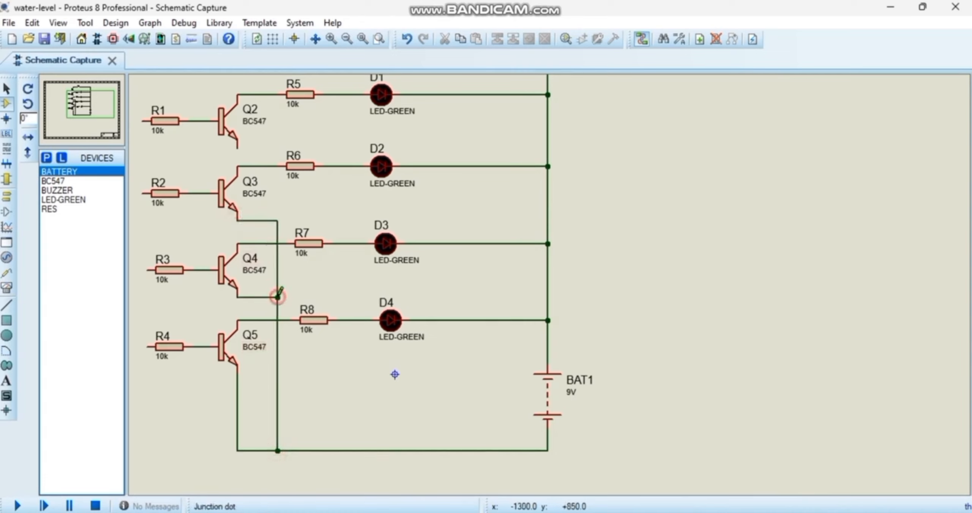
Step: Join the emitters of transistors Q2 and Q1 to the vertical emitter wire leading to the battery's return line
left_click(238, 146)
left_click(277, 220)
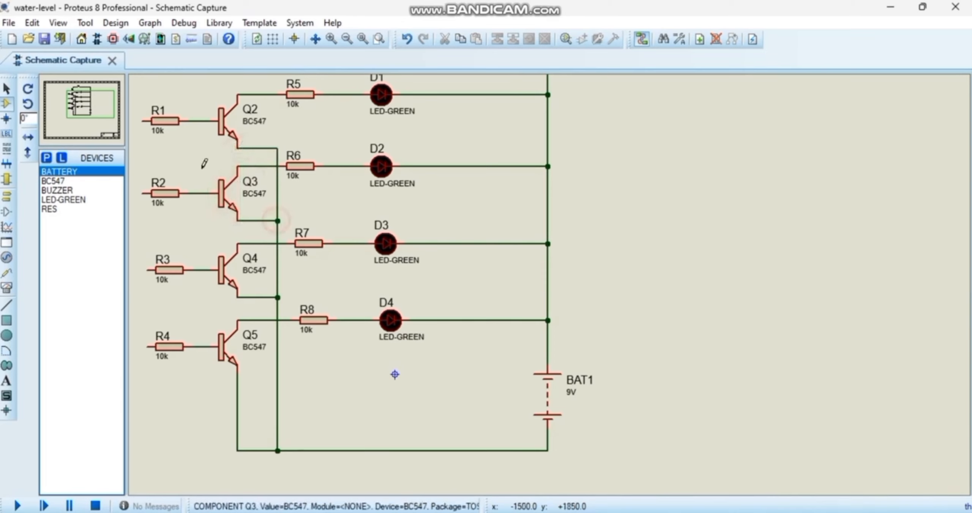
left_click(83, 99)
left_click(88, 95)
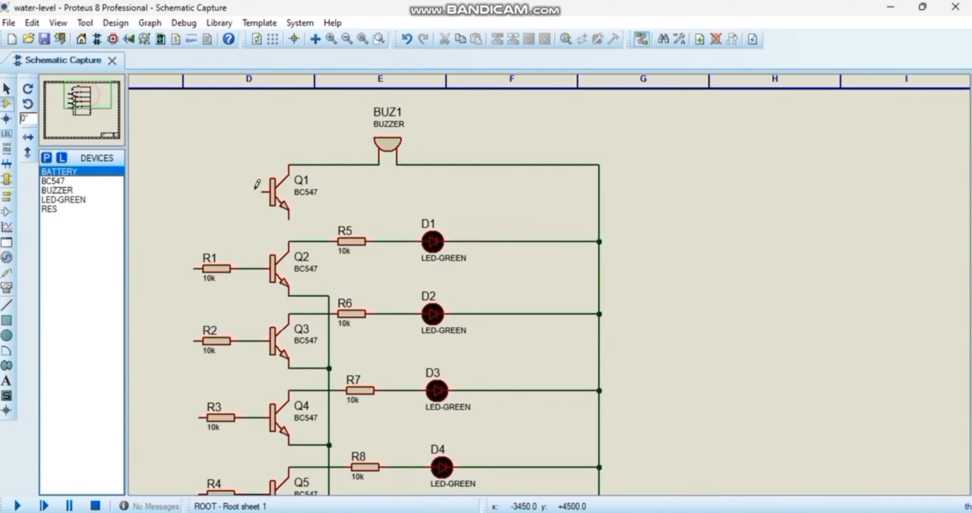
left_click(288, 220)
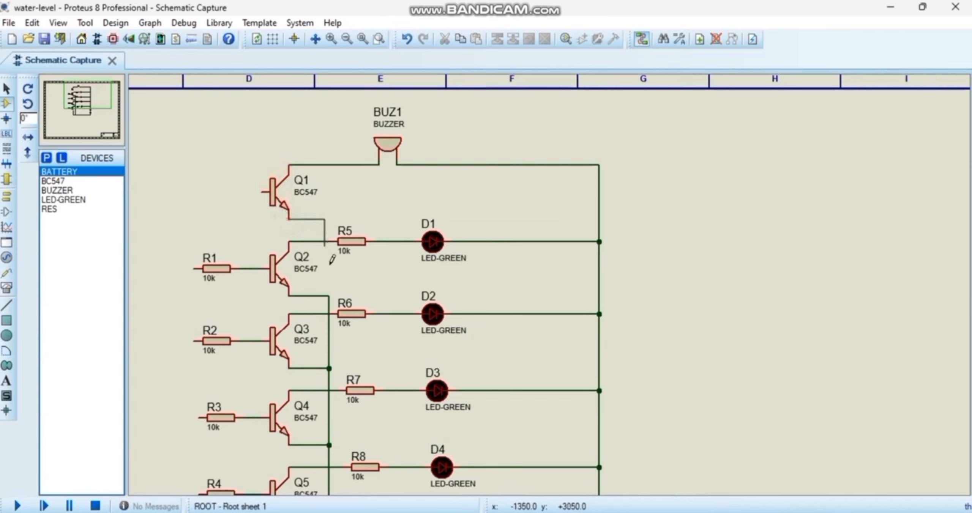
left_click(329, 295)
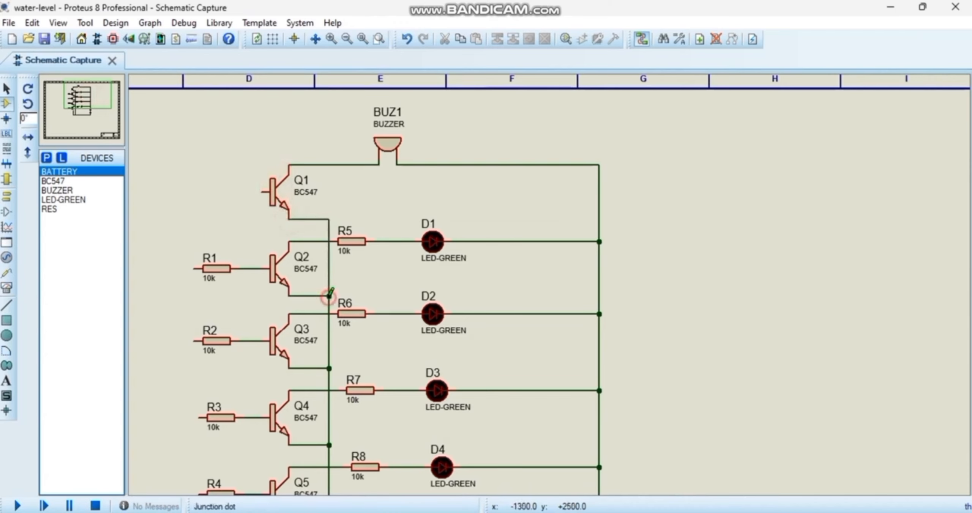
Step: Set the resistance of LED resistors R5 and R6 to 220
double_click(353, 247)
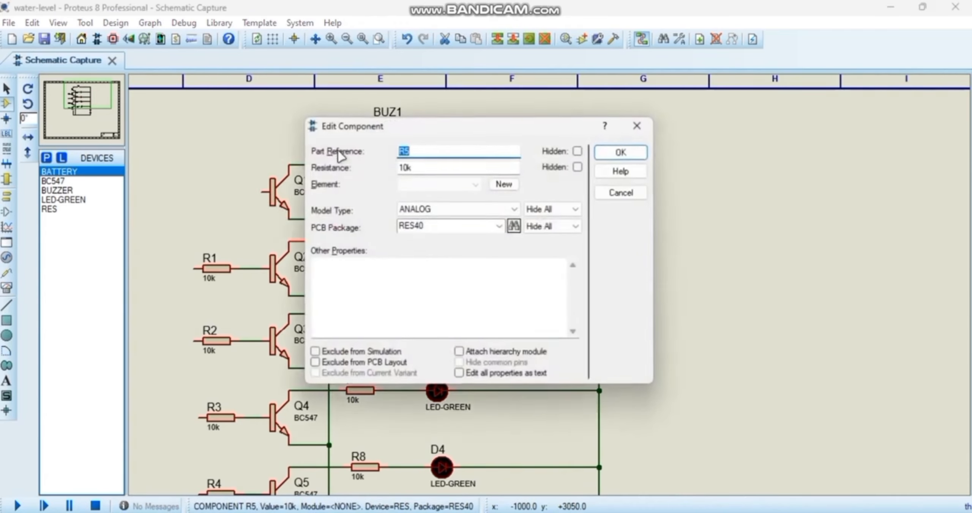
double_click(407, 168)
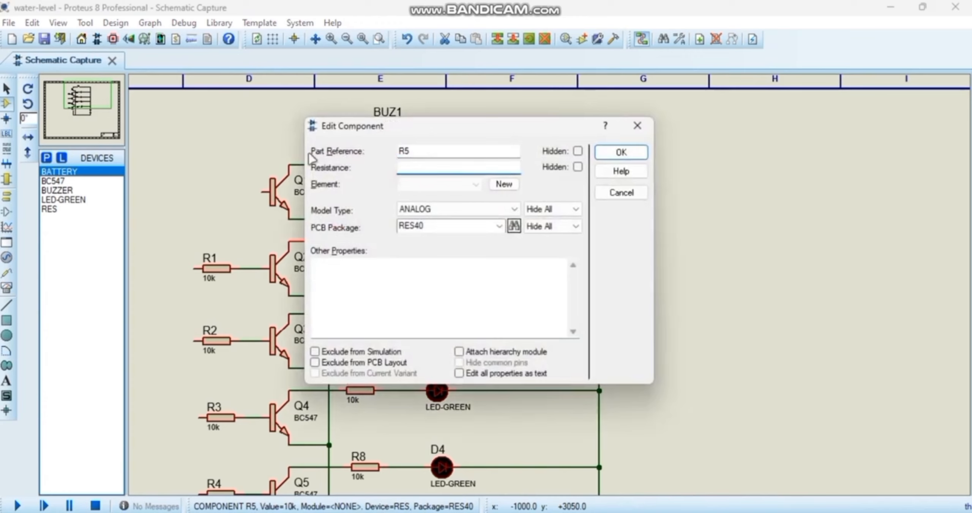
type("220")
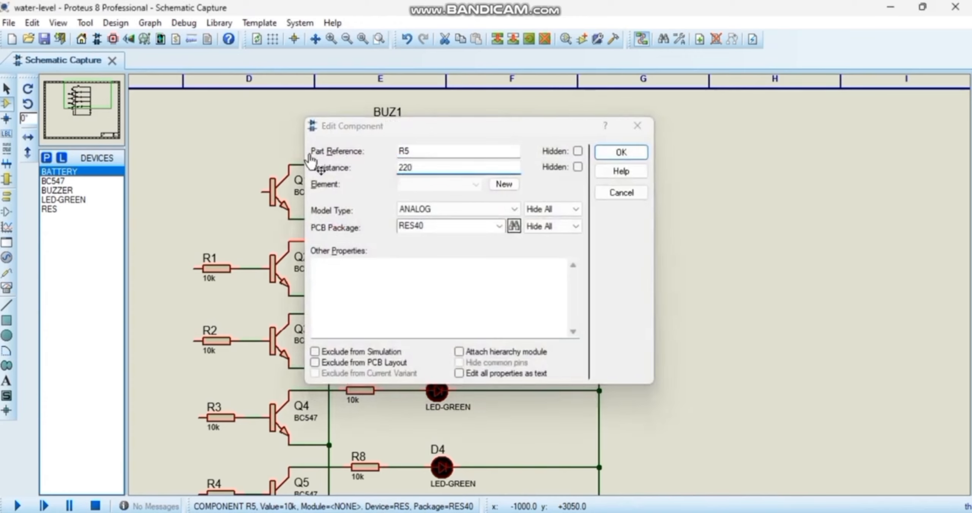
key("Return")
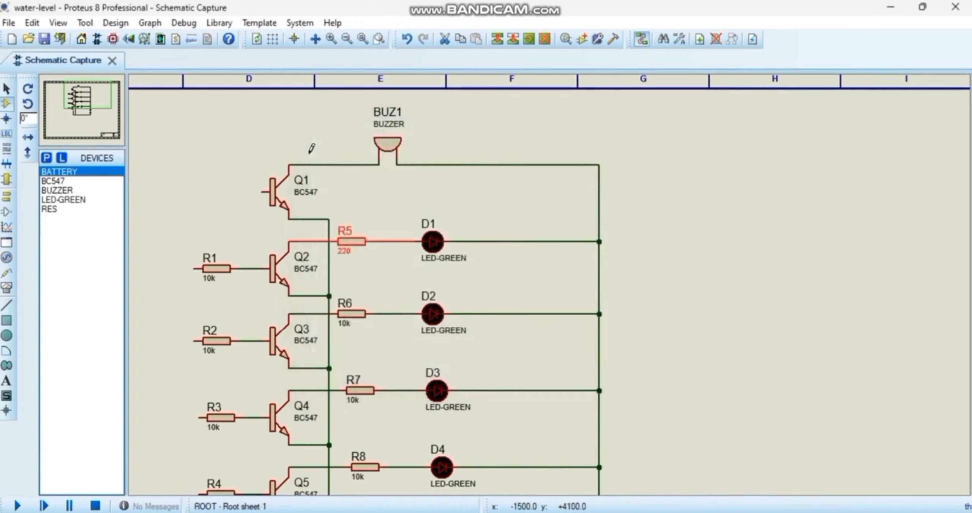
double_click(356, 315)
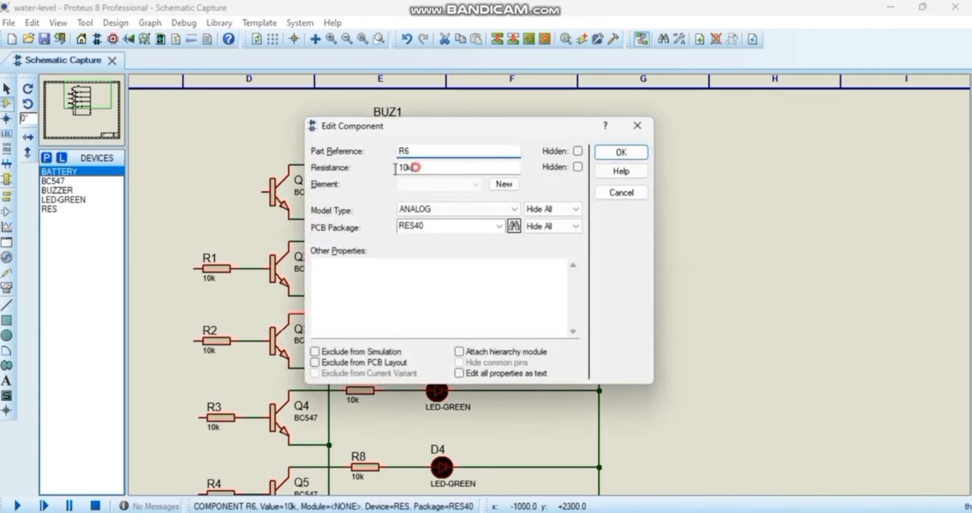
double_click(397, 168)
type("220")
key("Return")
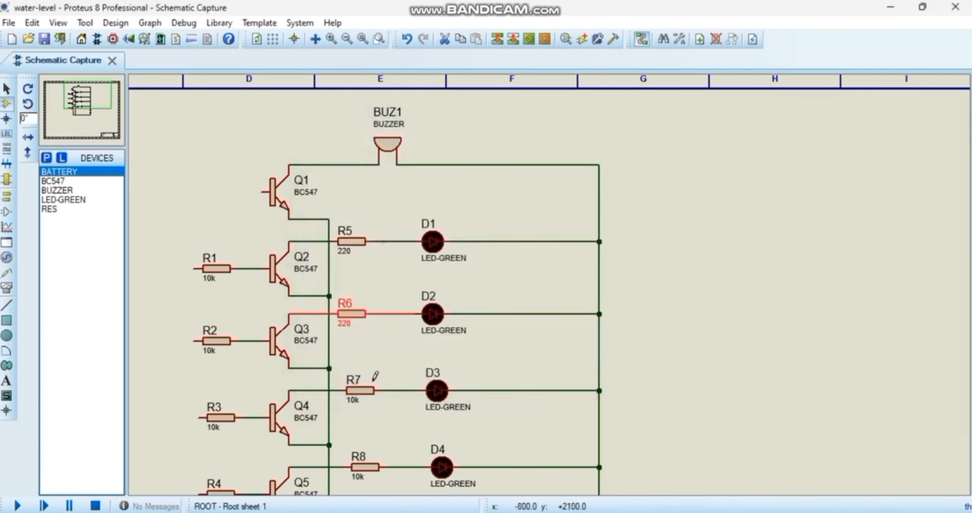
Step: Set the resistance of R7, the resistor feeding LED D3, to 220
double_click(364, 390)
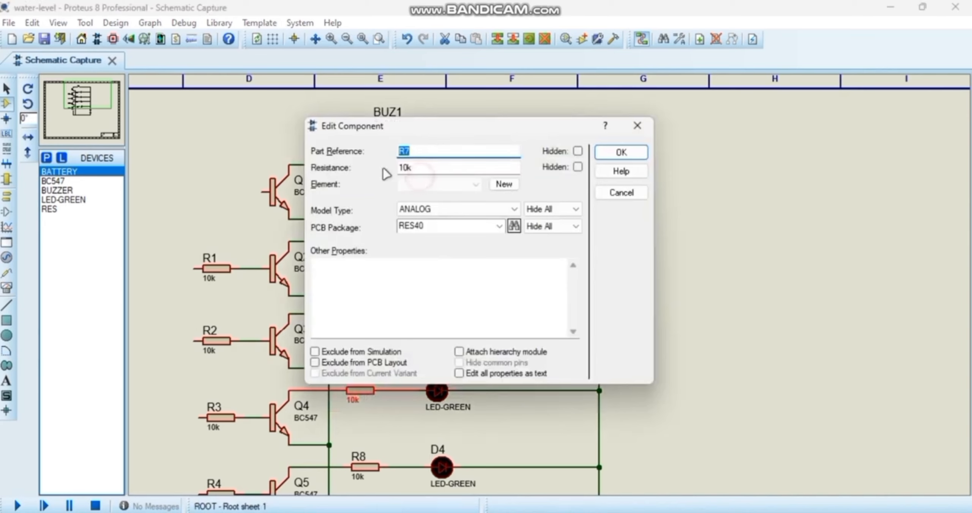
double_click(409, 168)
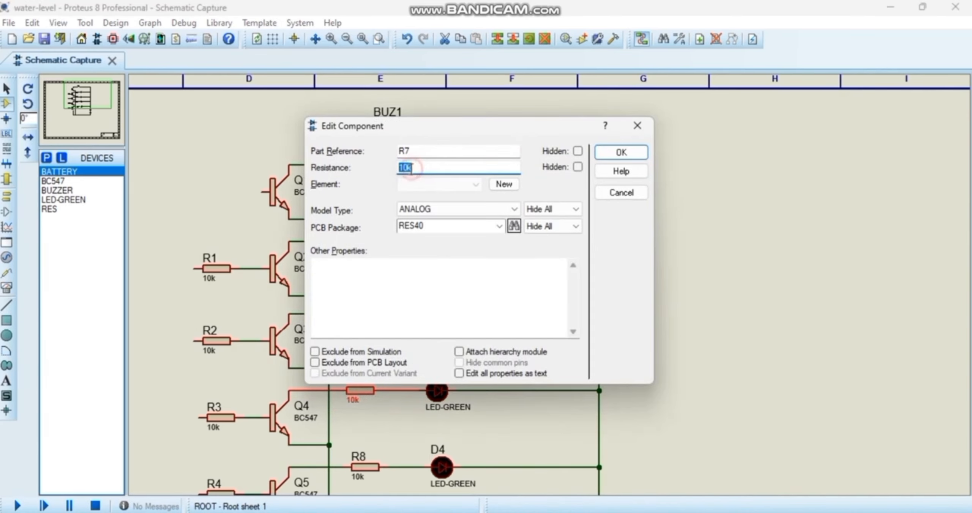
type("220")
key("Return")
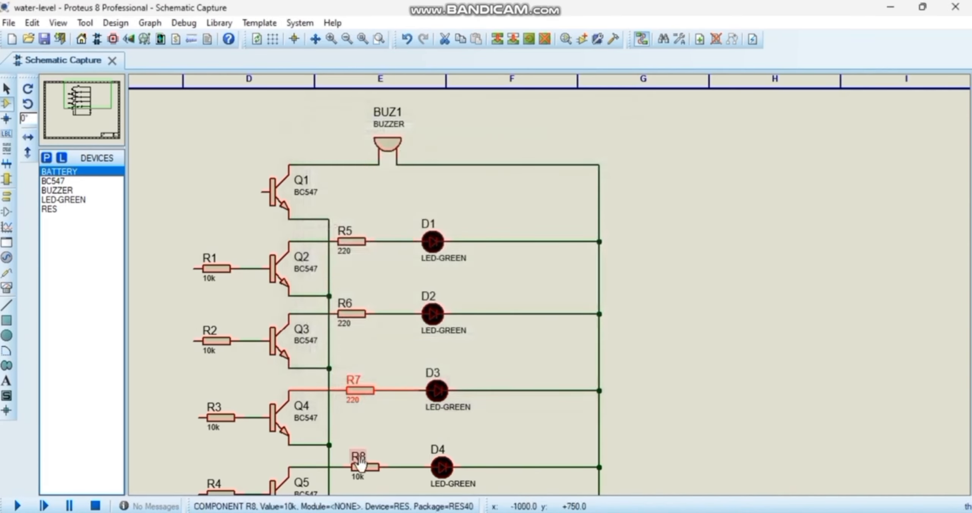
right_click(371, 471)
right_click(374, 467)
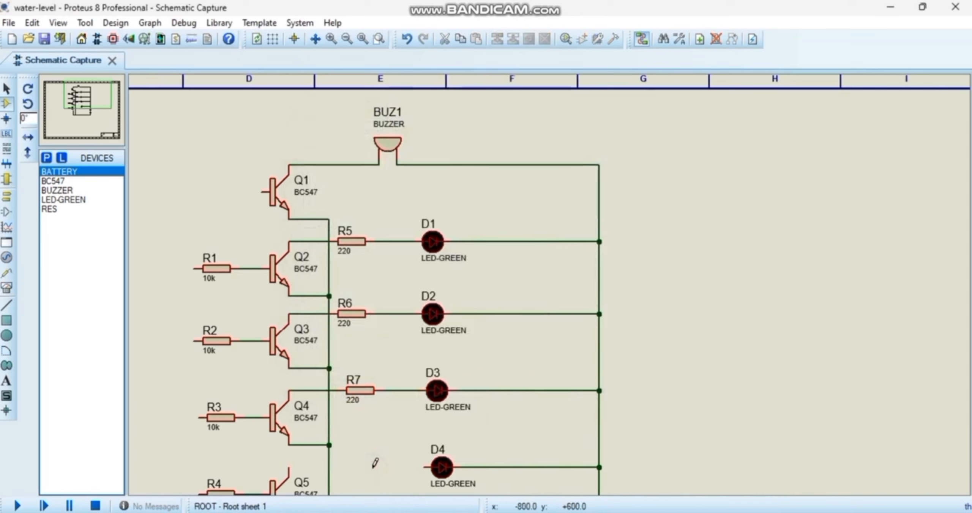
key("ctrl+z")
Step: Set the resistance of R8, the resistor feeding LED D4, to 220
double_click(365, 466)
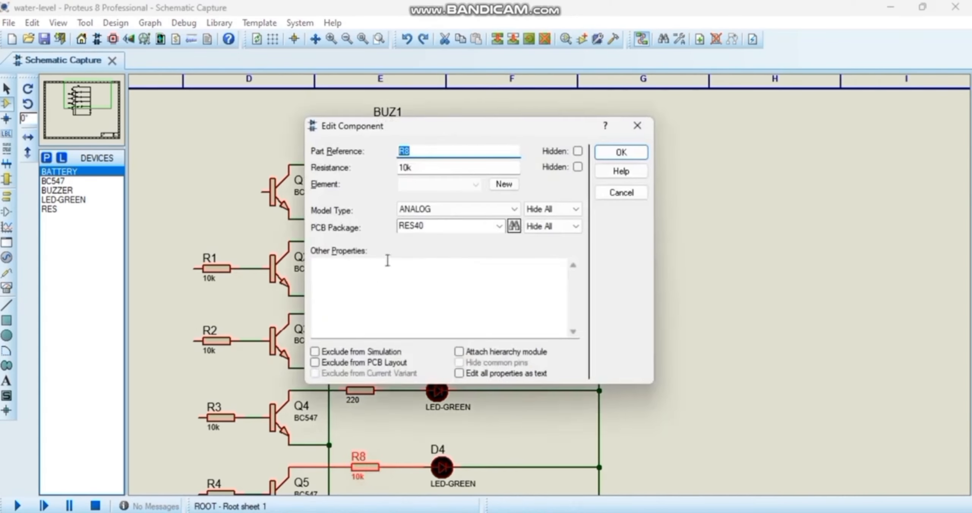
double_click(409, 170)
type("220")
key("Return")
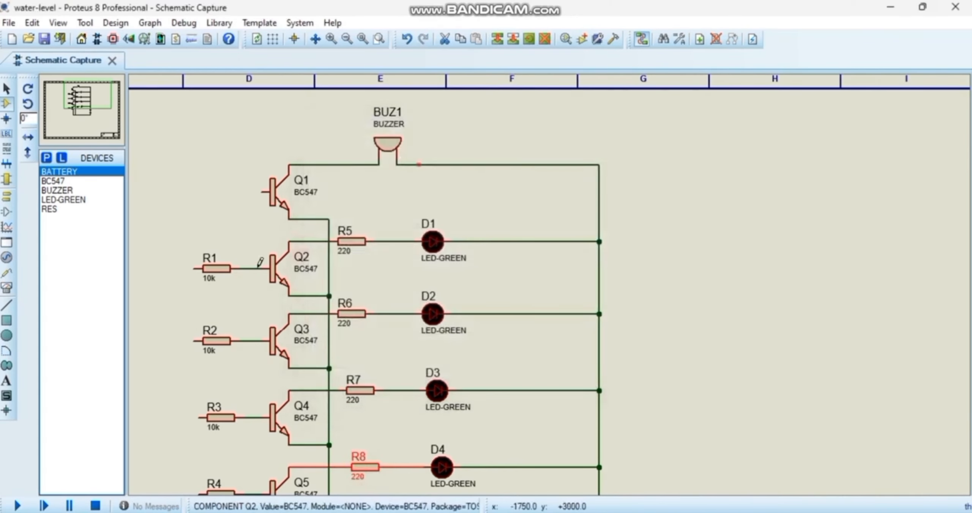
Step: Set the resistance of base resistors R1 and R2 to 220
double_click(221, 270)
left_click(417, 168)
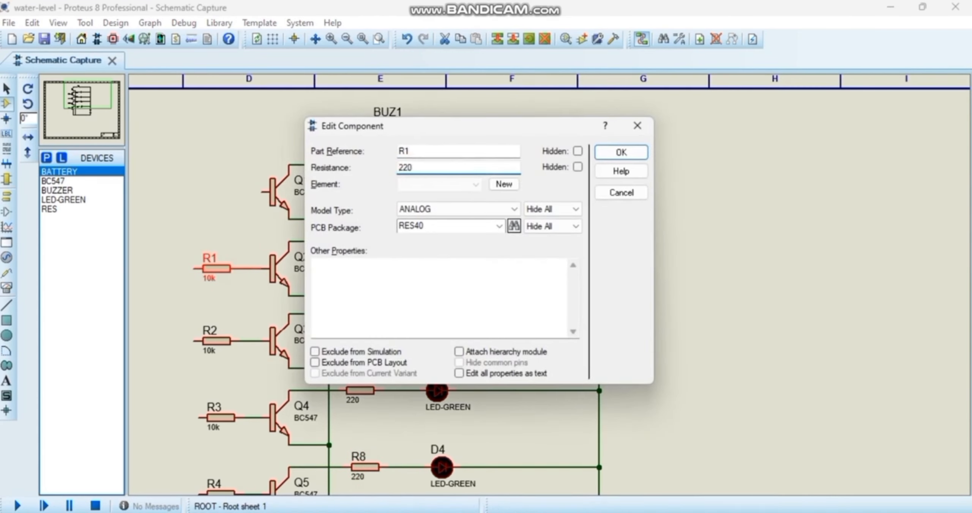
key("Return")
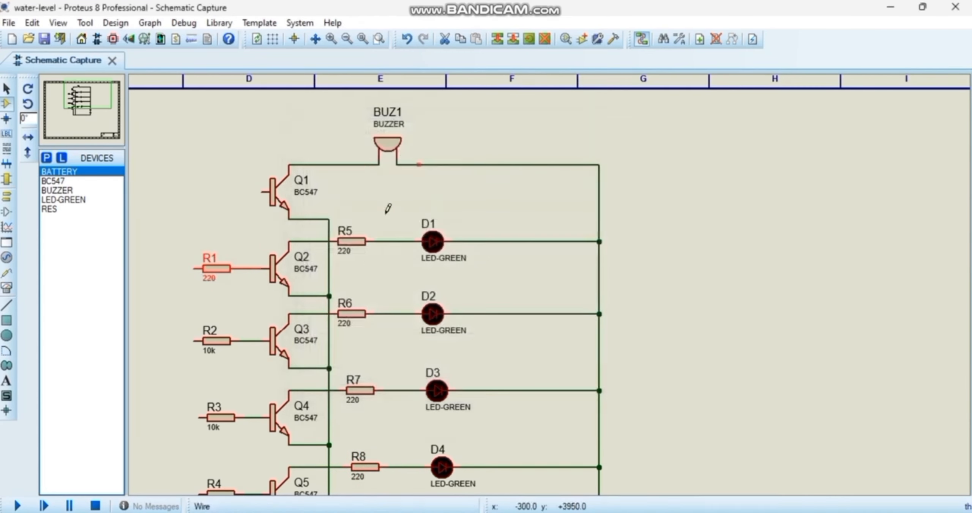
double_click(227, 344)
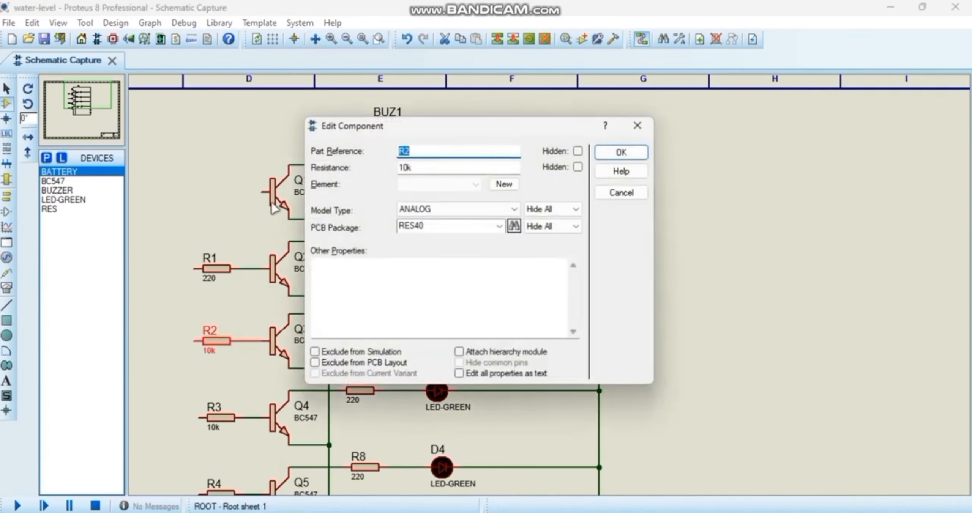
left_click(426, 171)
type("220")
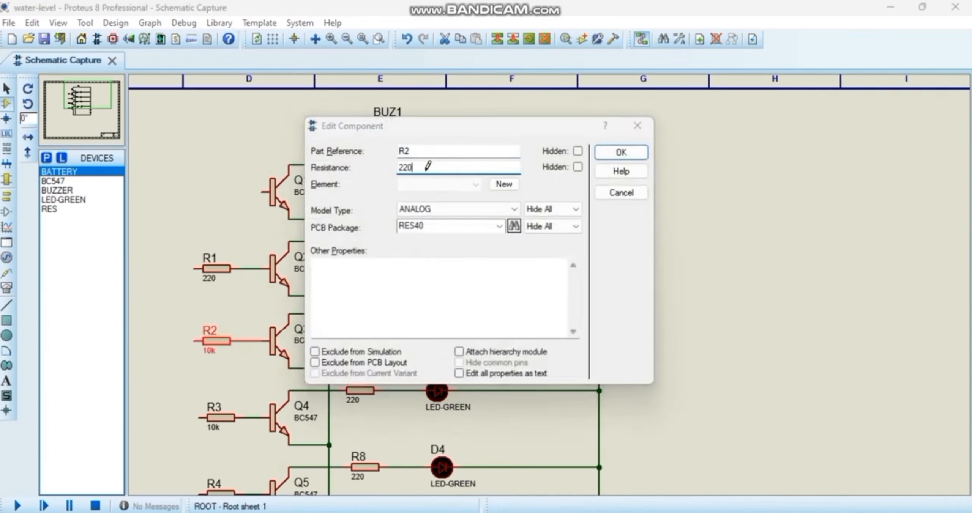
key("Return")
Step: Change the values of base resistors R3 and R4 to 220
left_click(70, 106)
left_click(78, 104)
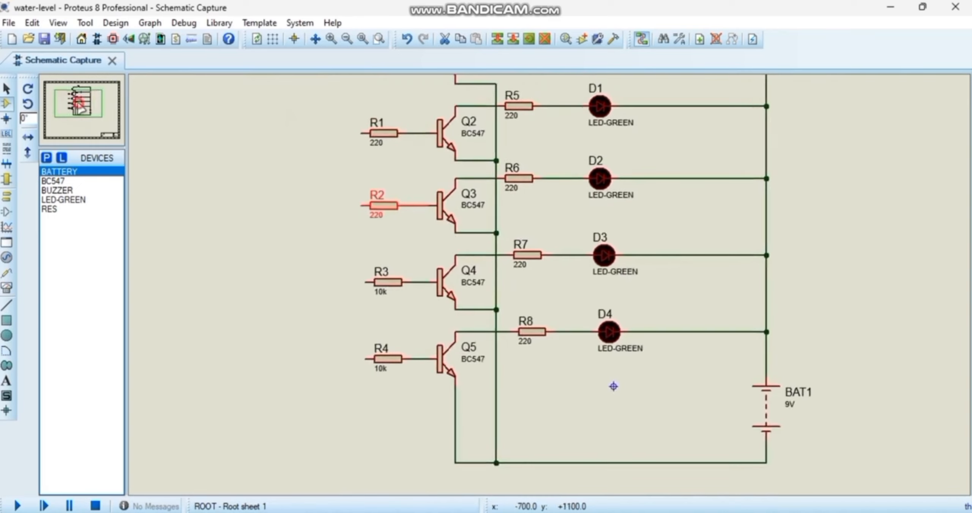
left_click(382, 292)
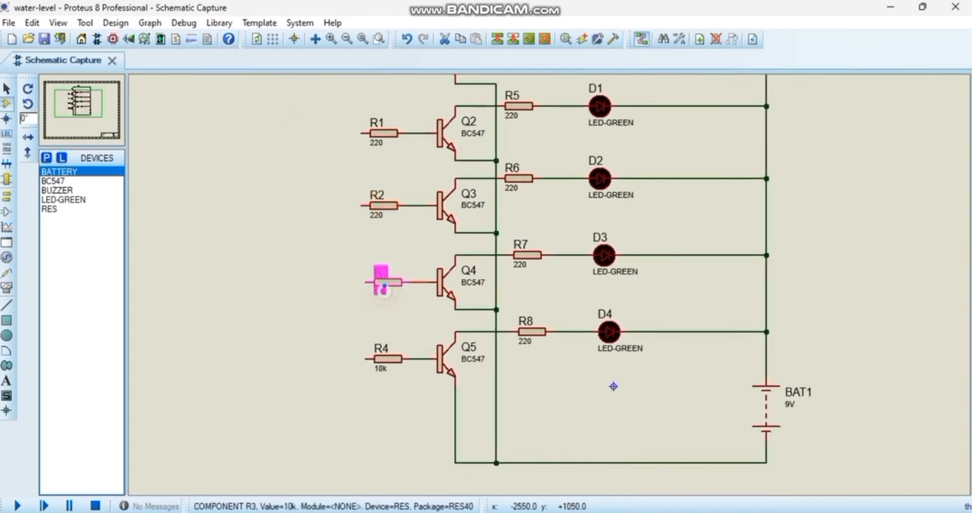
double_click(383, 292)
type("220")
key("Return")
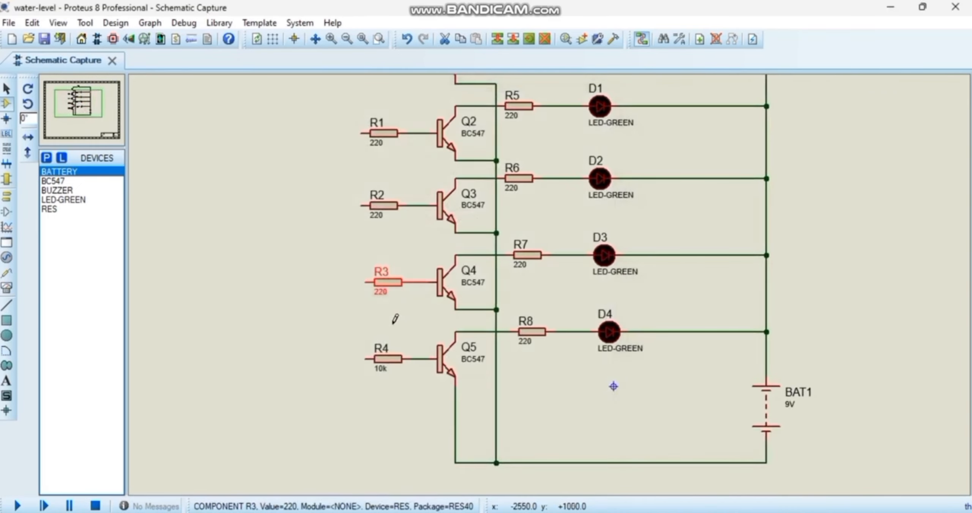
double_click(381, 370)
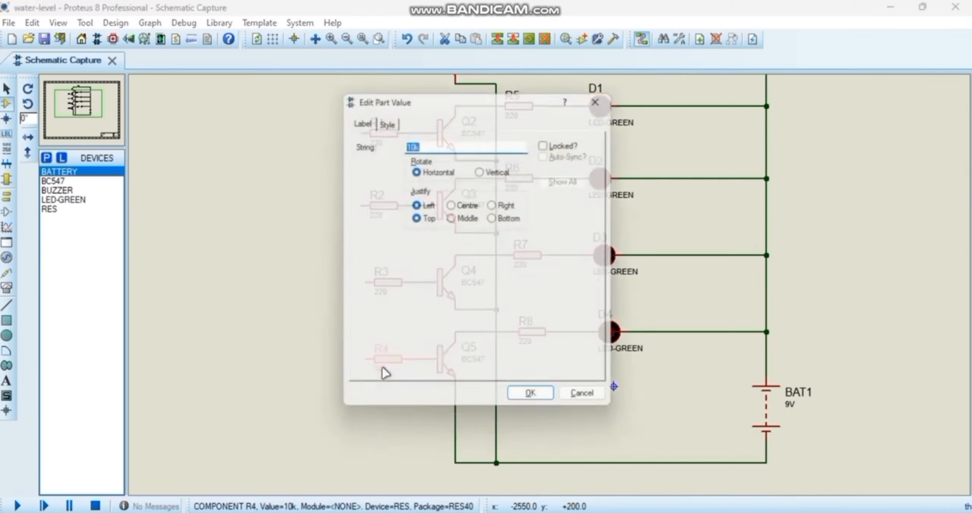
type("220")
key("Return")
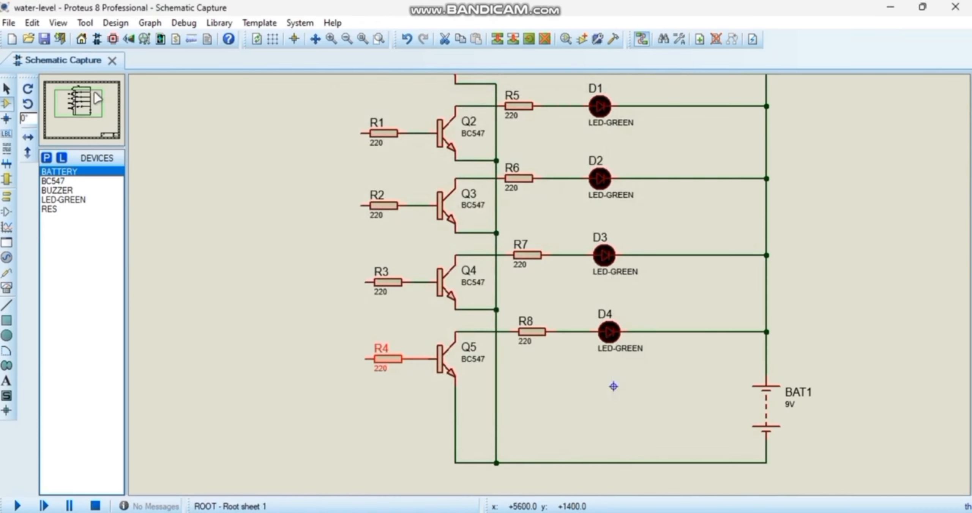
Step: Run a wire from R4's free end outward and down to an open end below the battery's return line
left_click(368, 40)
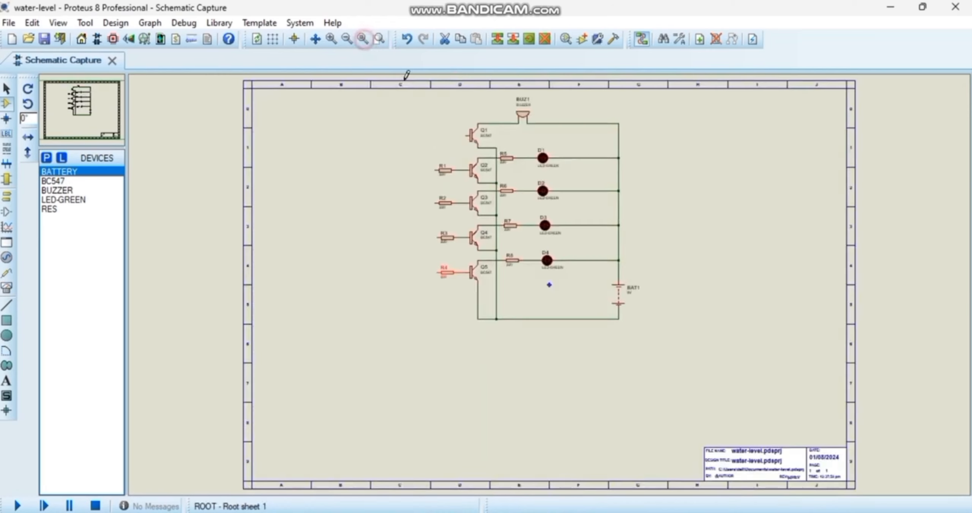
left_click(332, 39)
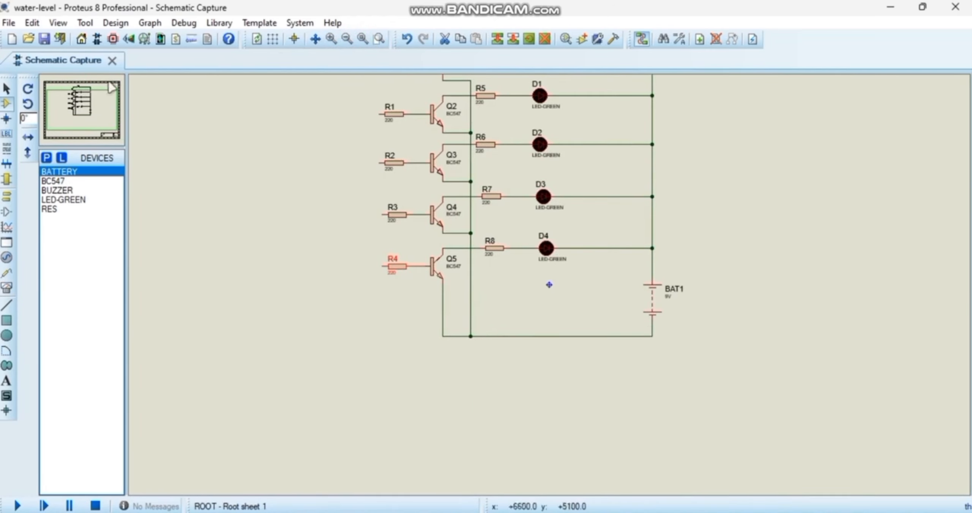
left_click_drag(549, 284, 524, 391)
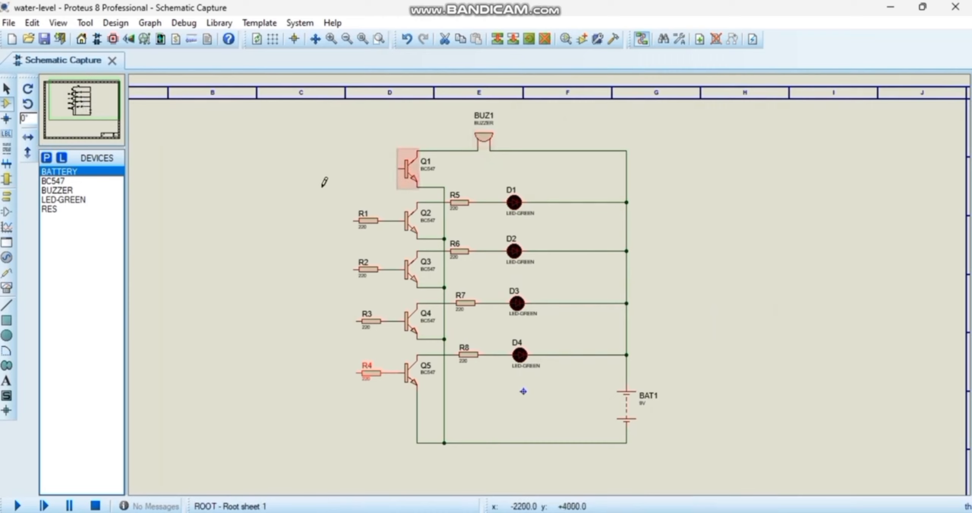
left_click(265, 297)
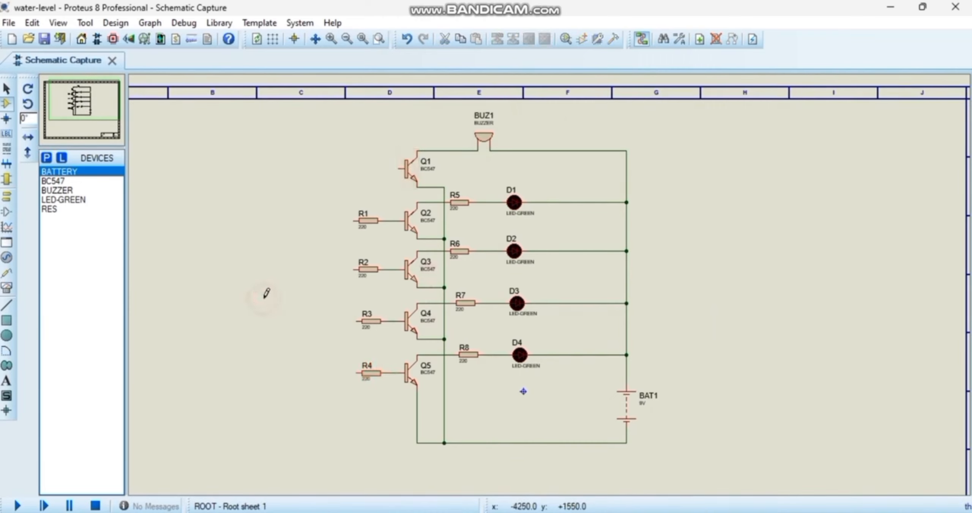
left_click(356, 372)
left_click(311, 373)
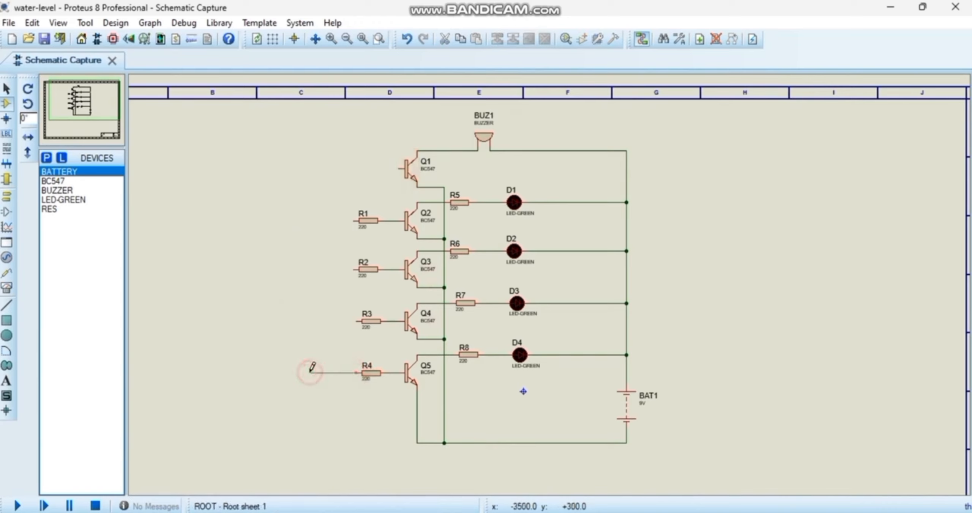
double_click(310, 488)
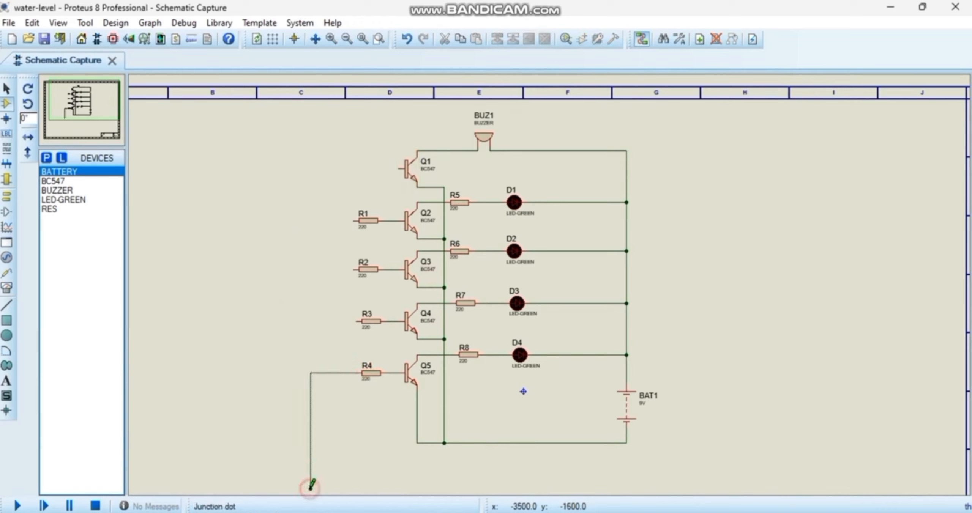
Step: Run wires from the free ends of R3 and R2 down beside R4's lead, each farther out and ending slightly higher
left_click(357, 321)
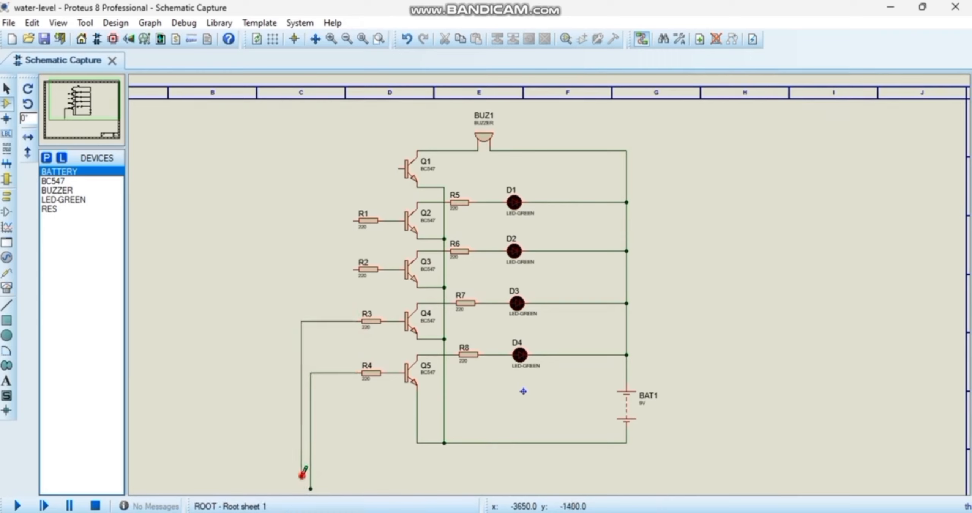
double_click(302, 476)
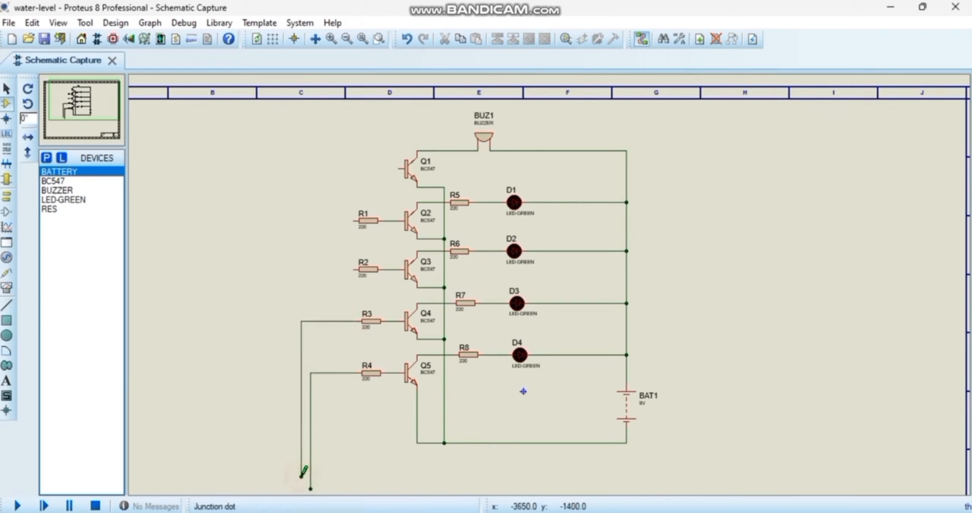
left_click(353, 270)
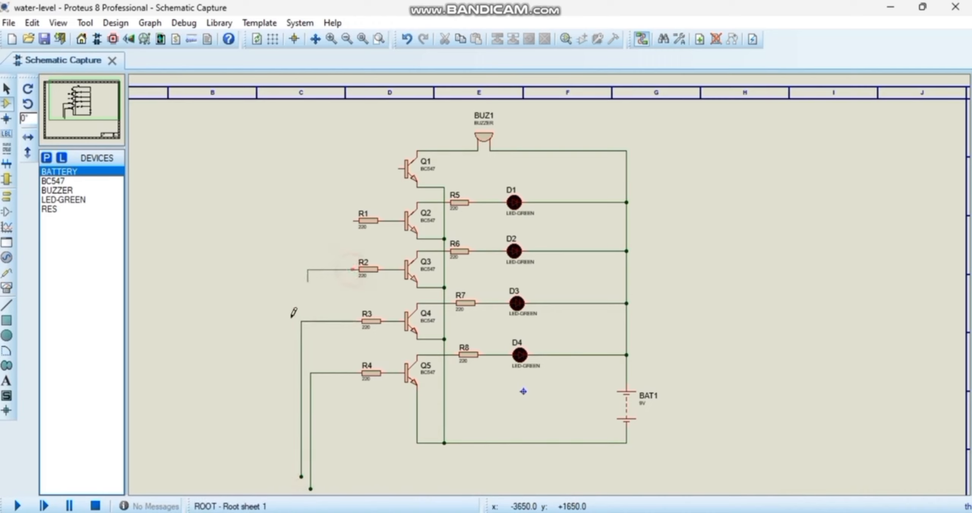
double_click(290, 461)
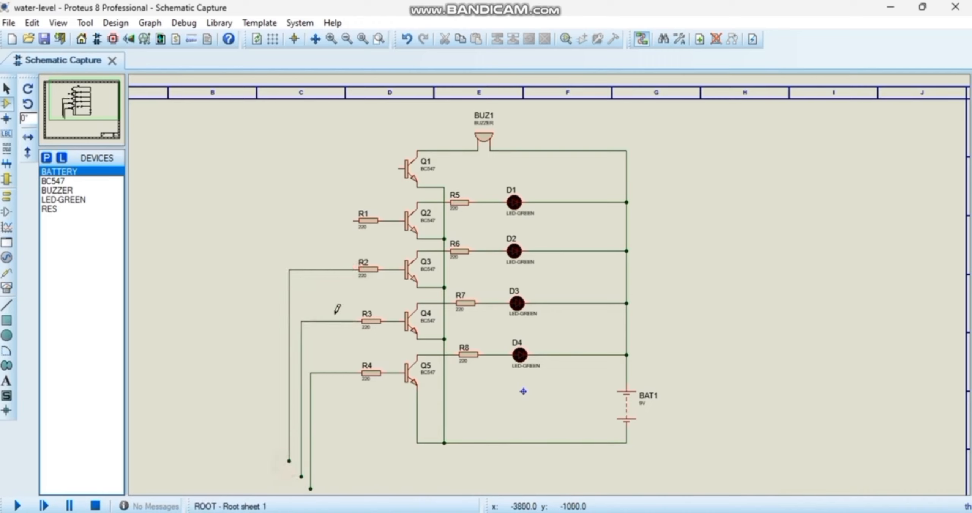
Step: Run wires from R1's free end and Q1's base down beside R2's lead to open ends, each farther out and slightly higher
left_click(354, 220)
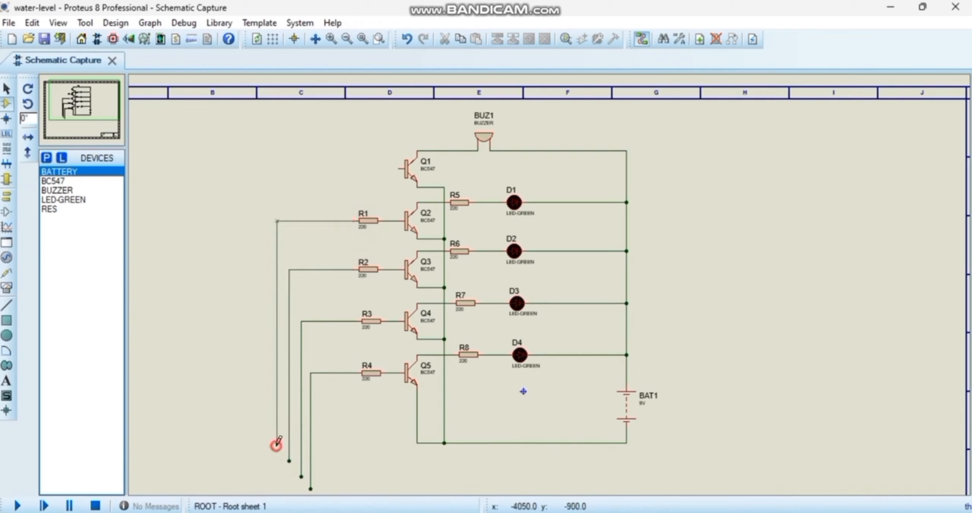
double_click(277, 445)
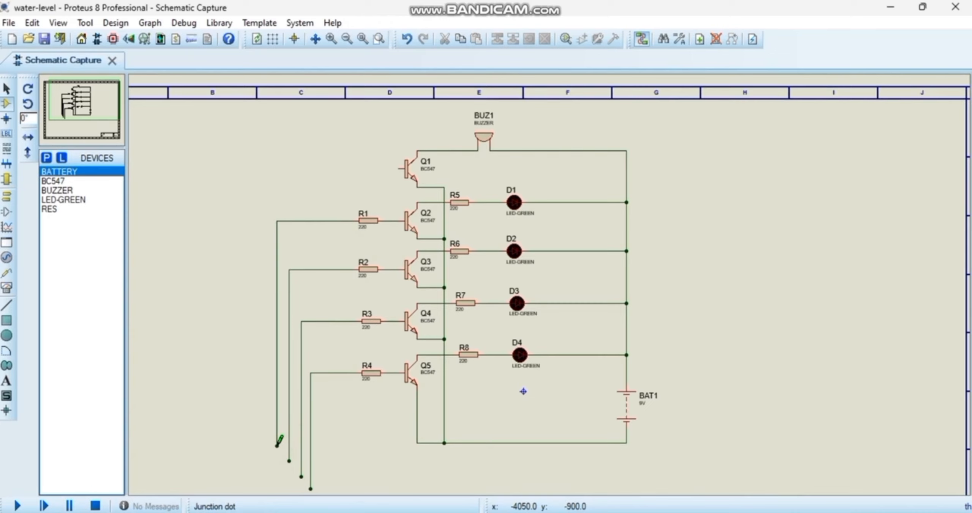
left_click(398, 169)
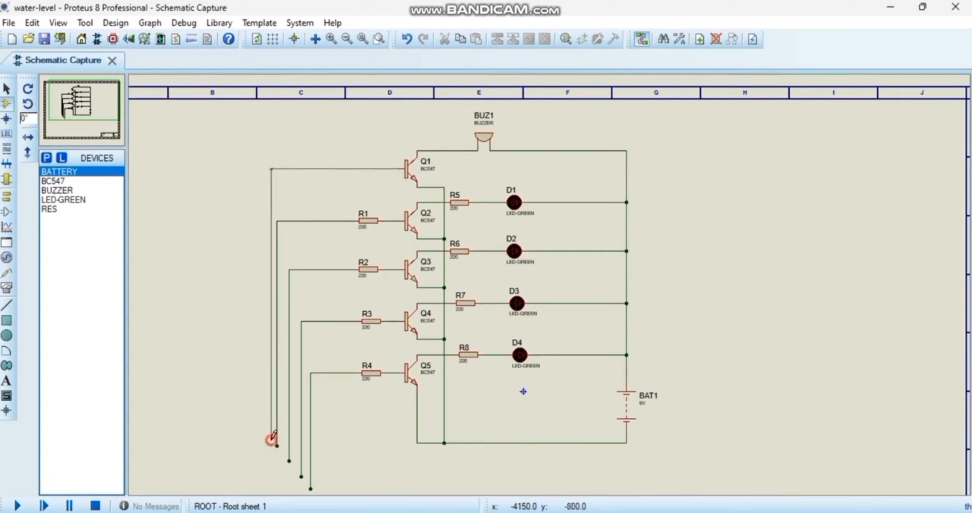
left_click(272, 440)
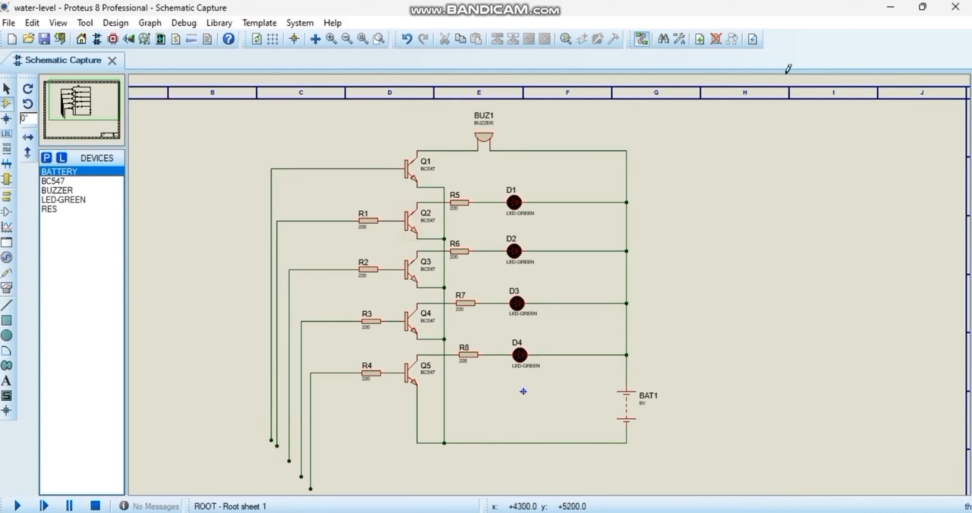
Step: Run a wire from the positive rail's upper corner over the buzzer and down outside the probe leads to an open end below them
left_click(627, 150)
left_click(627, 105)
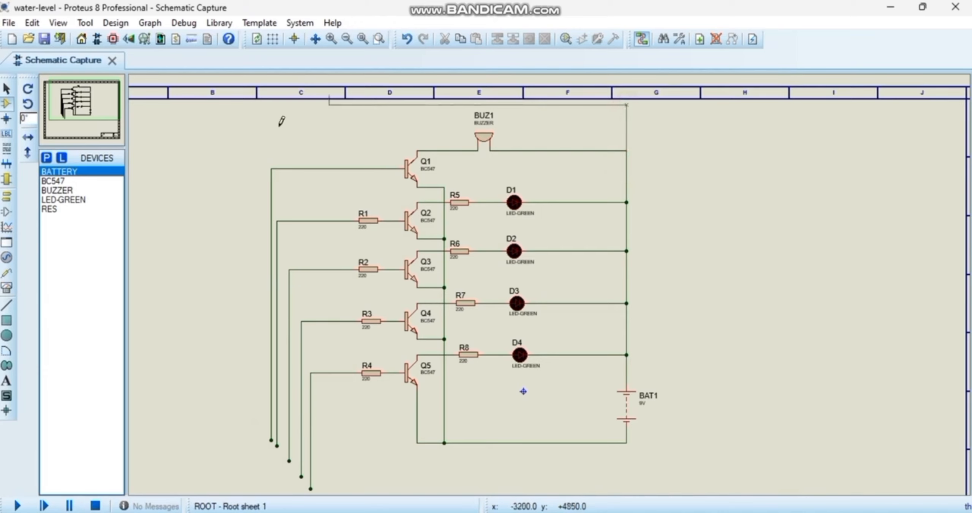
double_click(213, 478)
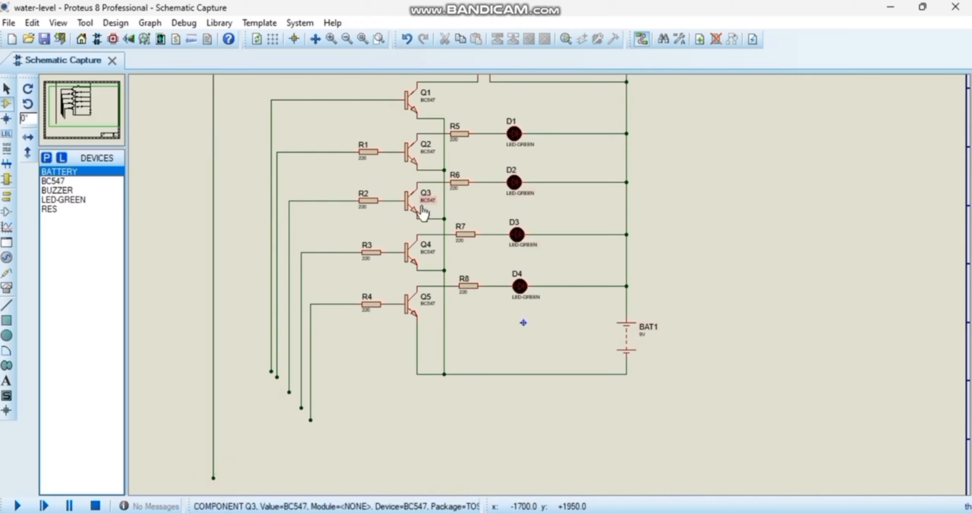
Step: Move the whole circuit with its probe leads down and slightly right on the sheet, away from the upper border
left_click(81, 105)
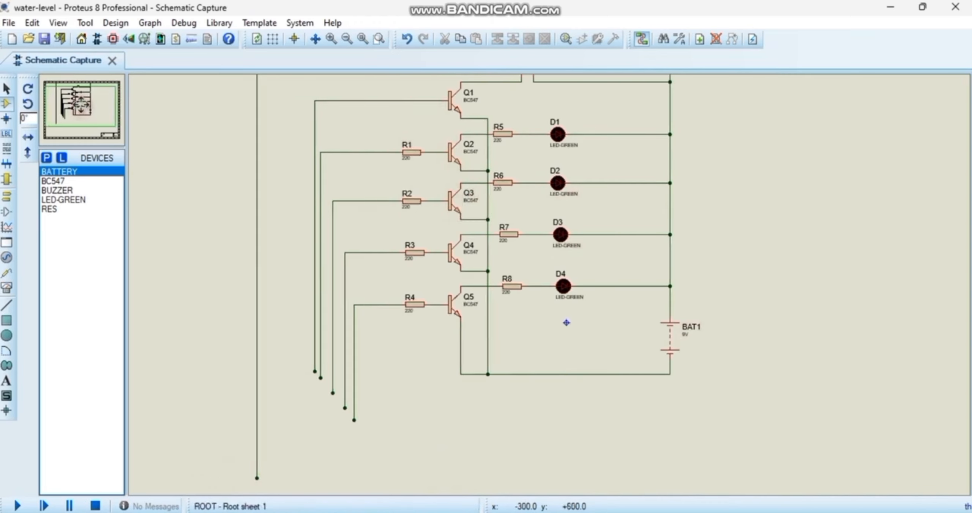
left_click(86, 104)
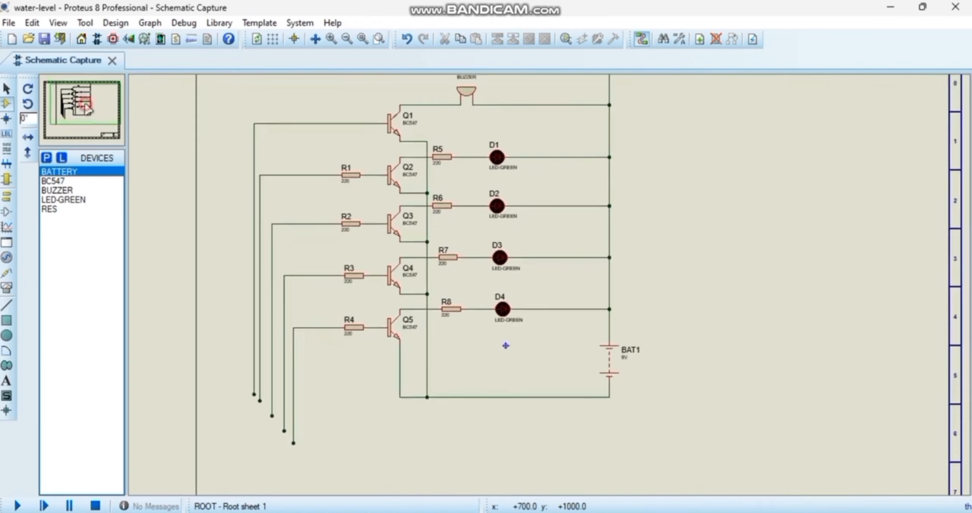
left_click(349, 38)
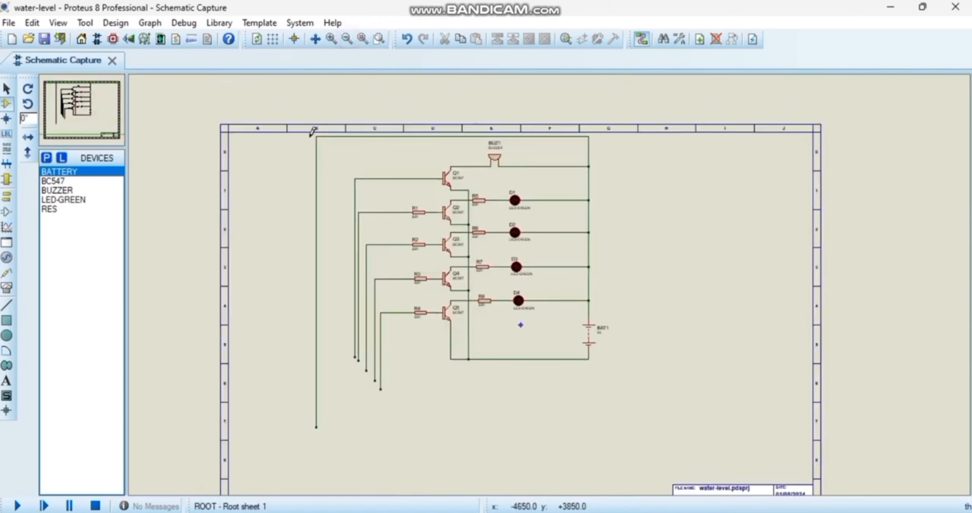
left_click_drag(278, 97, 668, 468)
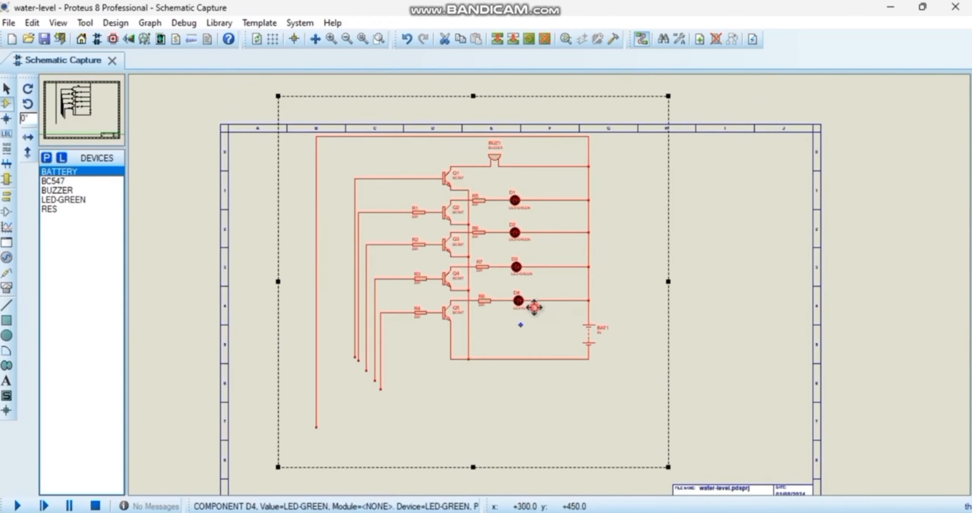
left_click_drag(535, 308, 554, 352)
left_click(702, 358)
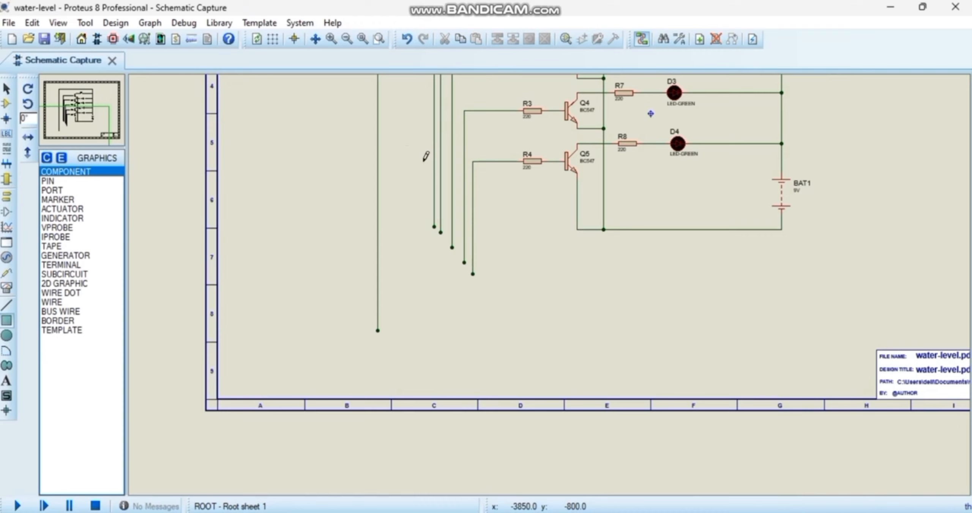
left_click(89, 105)
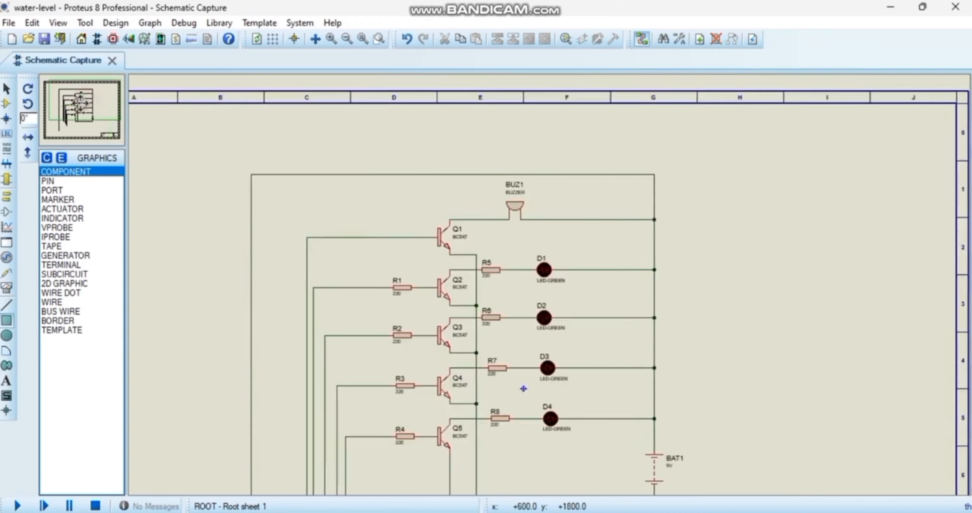
left_click(83, 108)
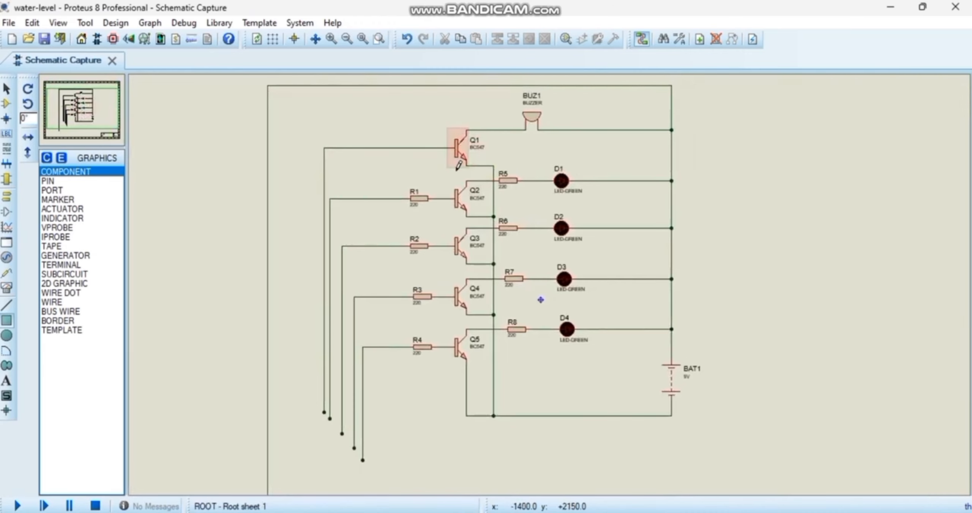
scroll(460, 168, "up", 5)
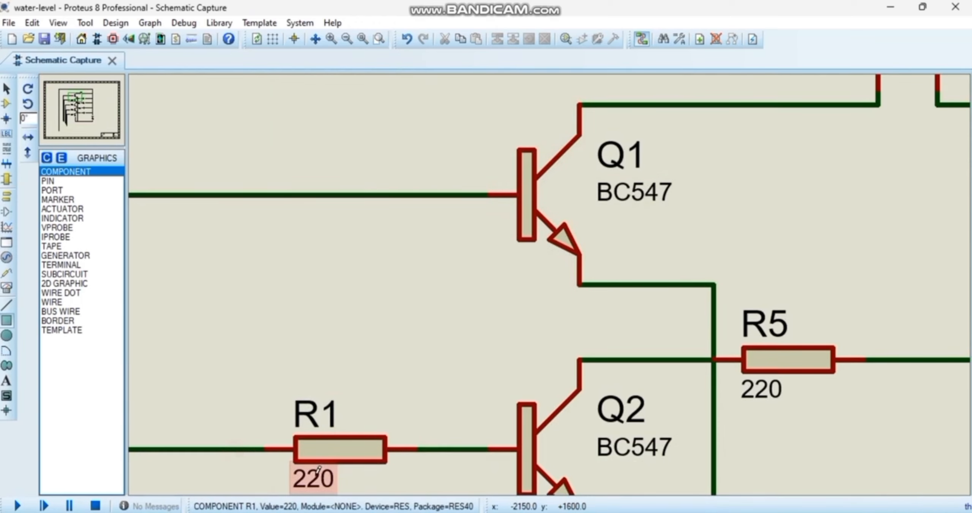
left_click(81, 111)
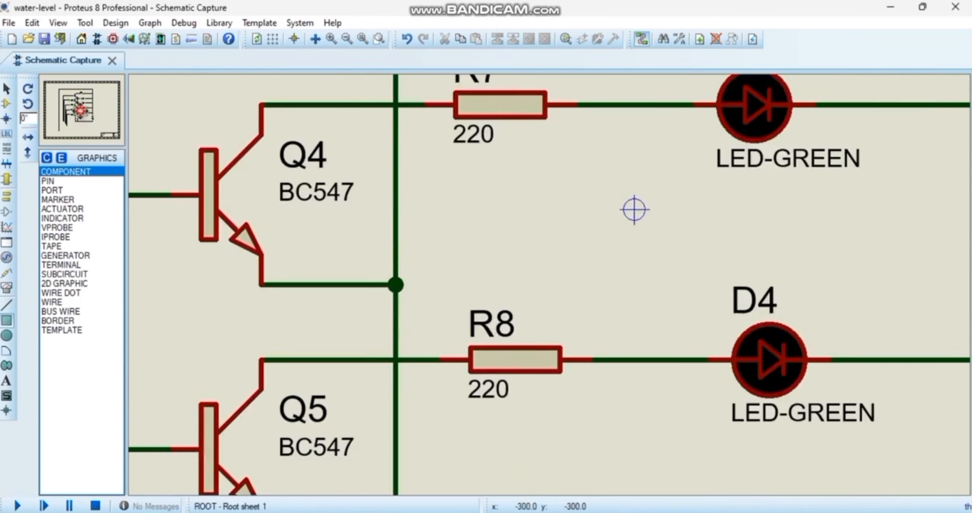
left_click(82, 110)
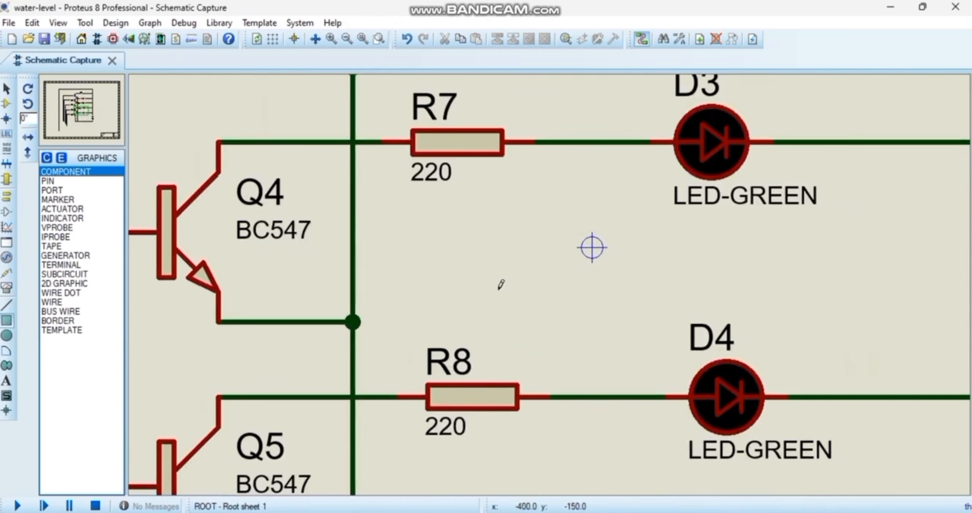
scroll(500, 285, "down", 3)
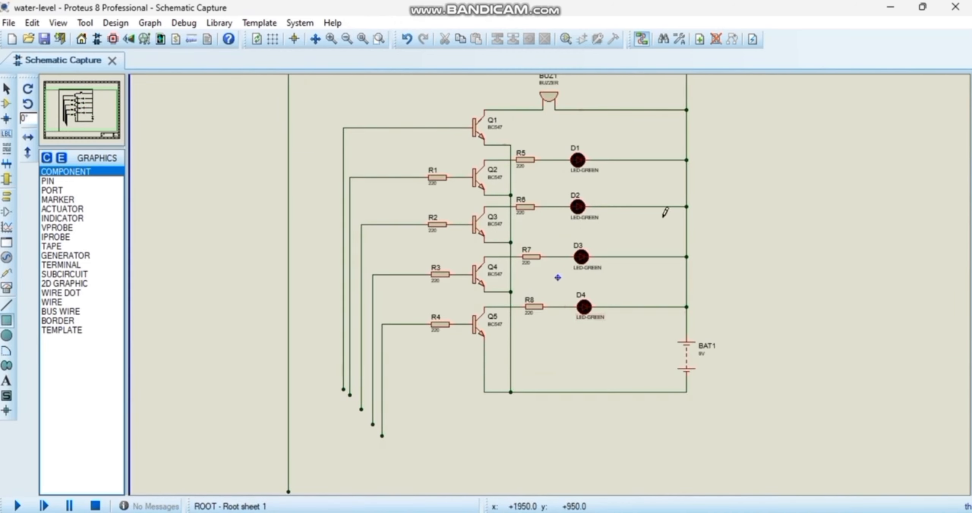